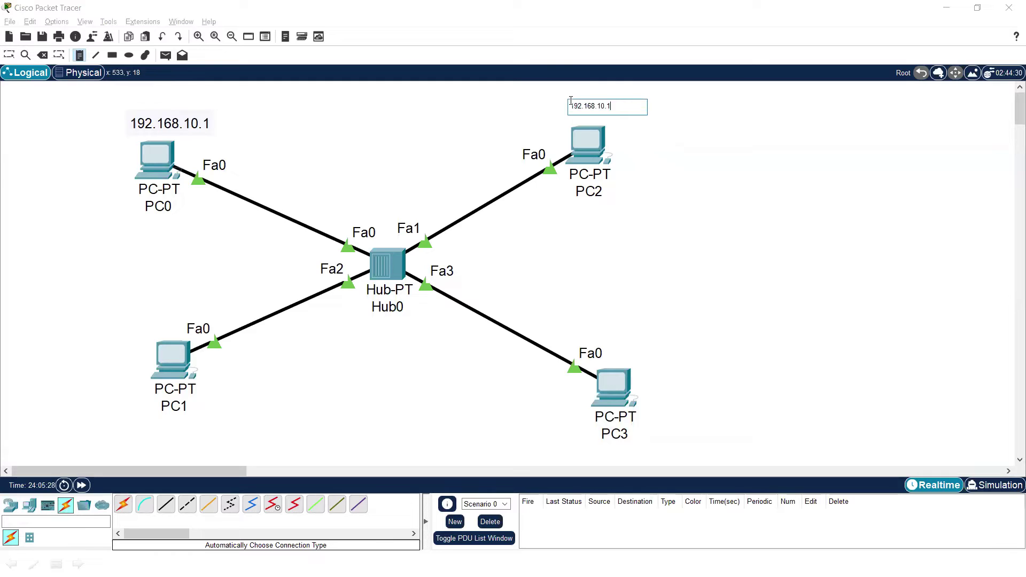
- Finish the address note 192.168.10.2 above PC2 and place an address note 192.168.10.3 above PC3
text(2)
key(ctrl+a)
key(ctrl+c)
click(602, 317)
key(ctrl+v)
- Add a note reading 192.168.10.4 beside PC1 and leave note placement
key(ctrl+a)
key(ctrl+c)
click(232, 377)
key(ctrl+v)
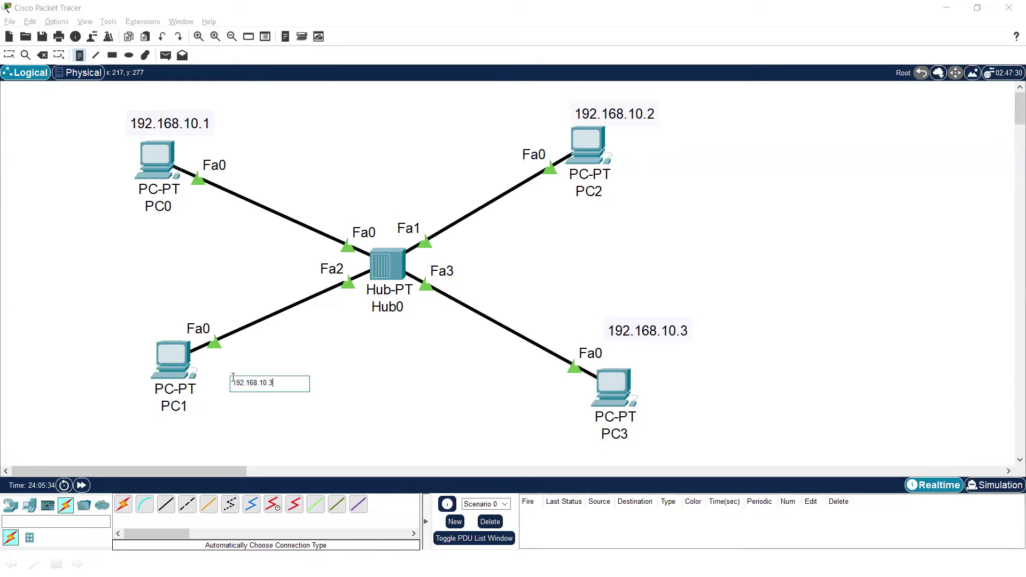
key(Escape)
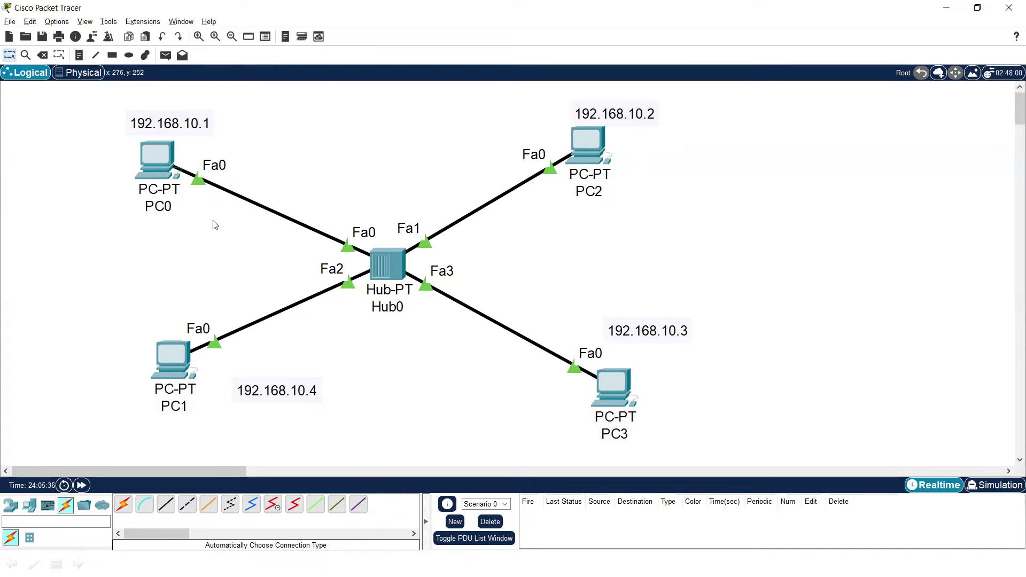
- Set PC0's IP address to 192.168.10.1 with the default subnet mask in its IP configuration and close the device window
double_click(164, 130)
key(ctrl+a)
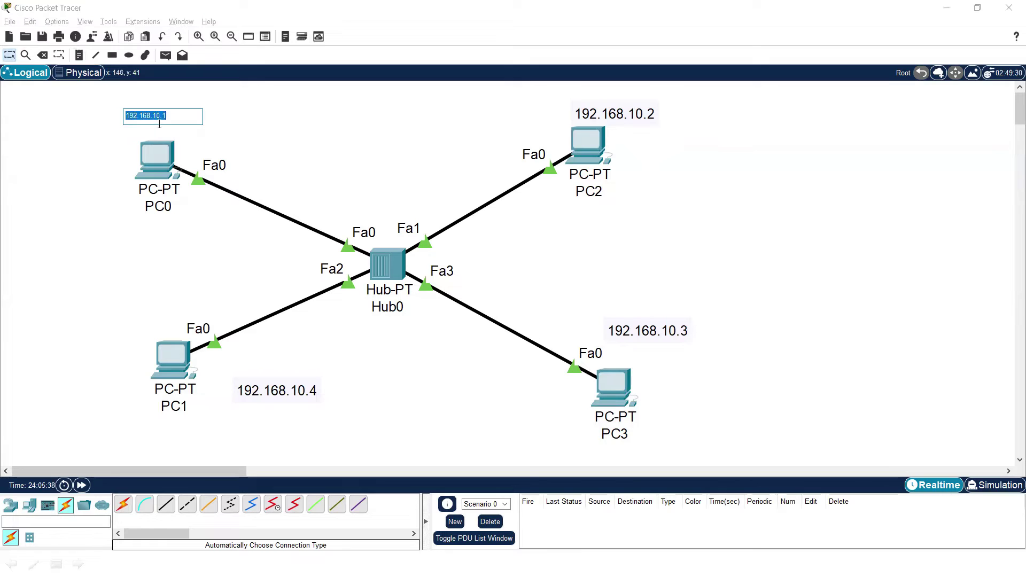
key(Escape)
click(158, 153)
click(422, 114)
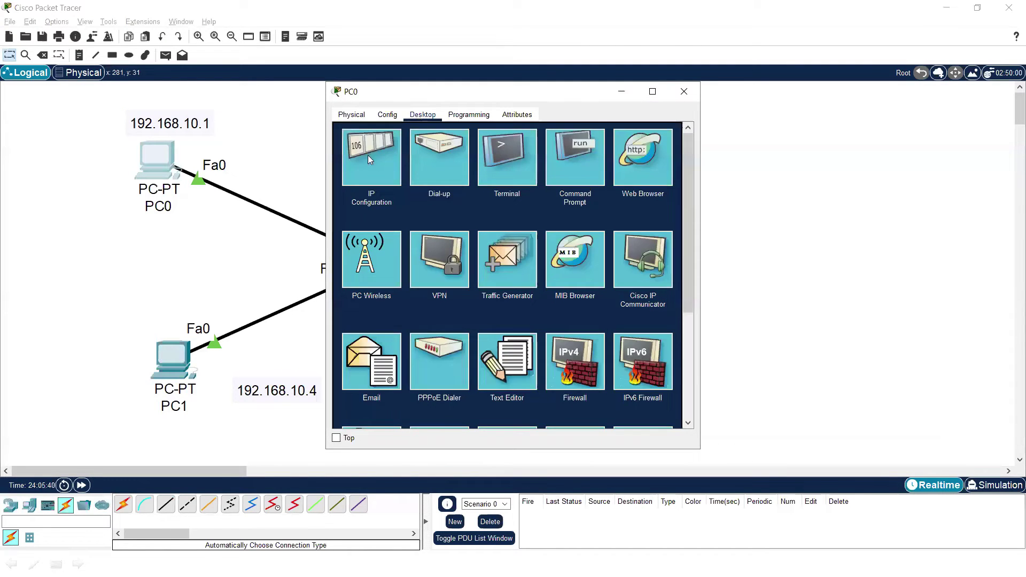
click(367, 155)
click(483, 193)
text(192.168.10.1)
key(Tab)
click(683, 91)
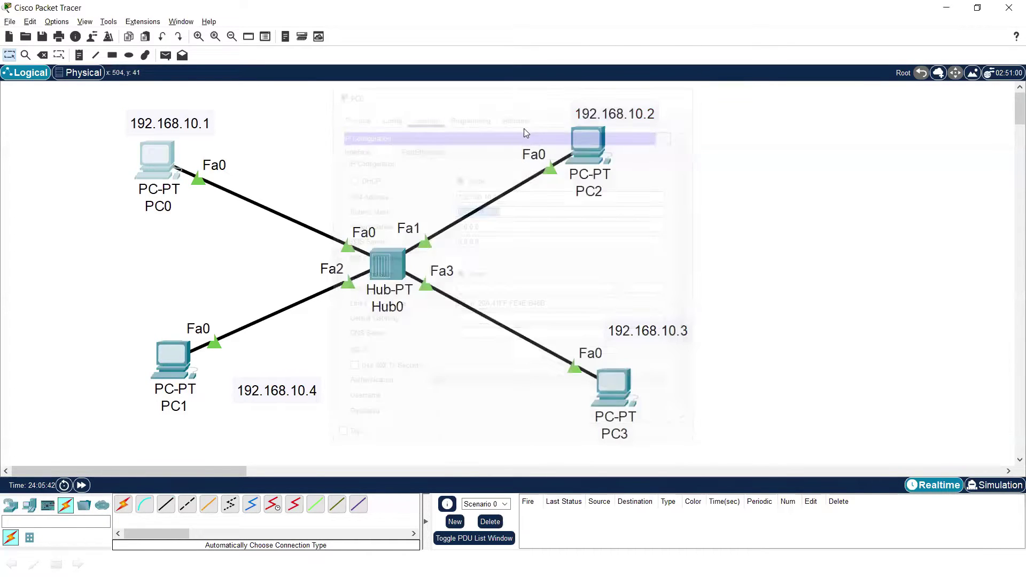
- Set PC2's IP address to 192.168.10.2 with the default subnet mask in its IP configuration and close the device window
double_click(590, 117)
key(ctrl+a)
key(Escape)
click(570, 142)
click(424, 117)
click(391, 151)
click(469, 194)
text(192.168.10.2)
key(Tab)
click(684, 92)
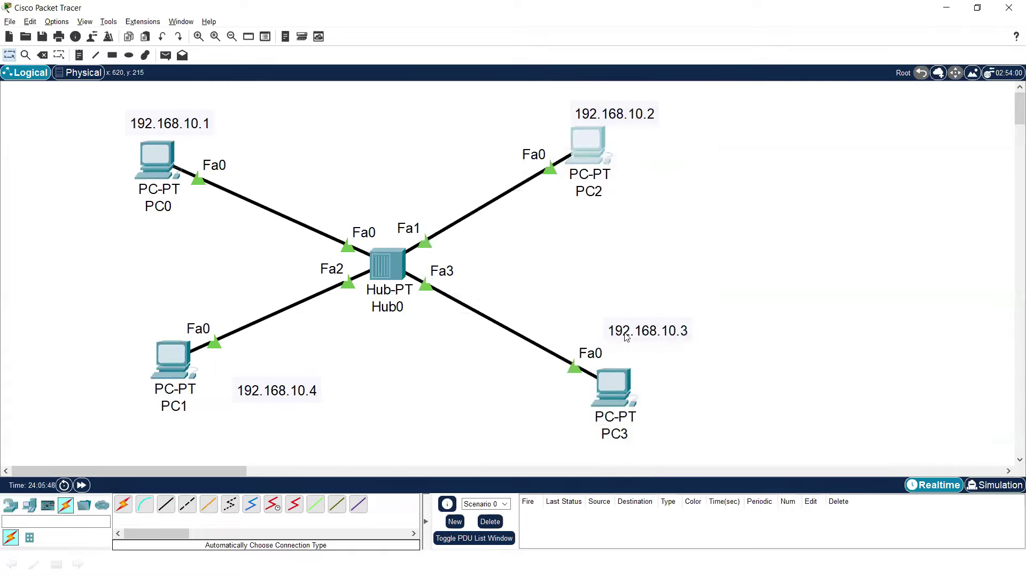
- Copy the address from PC1's note and set PC1's IP address to 192.168.10.4 in its IP configuration
double_click(268, 395)
double_click(258, 385)
key(ctrl+c)
click(184, 354)
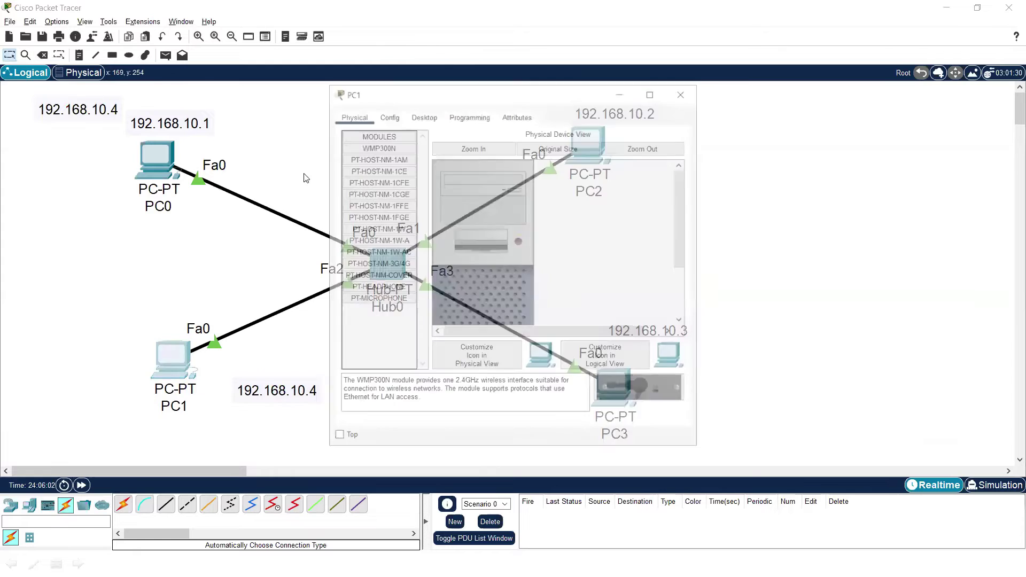
click(422, 114)
click(390, 157)
click(482, 196)
key(ctrl+v)
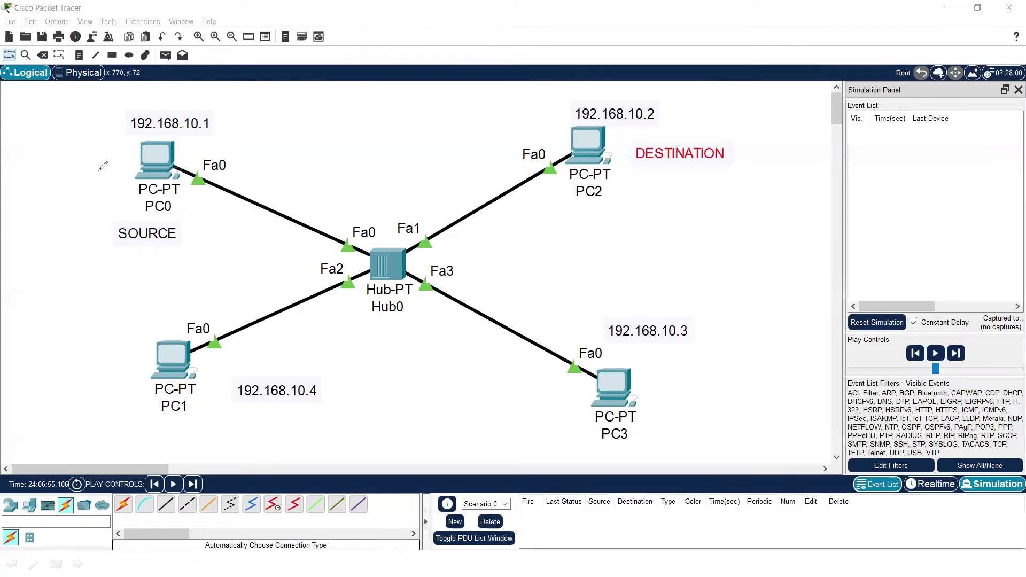
mouse_move(99, 170)
mouse_down()
mouse_move(142, 110)
mouse_move(233, 98)
mouse_move(262, 182)
mouse_move(198, 288)
mouse_move(116, 253)
mouse_move(139, 152)
mouse_up()
mouse_move(550, 152)
mouse_down()
mouse_move(654, 75)
mouse_move(724, 132)
mouse_move(645, 192)
mouse_move(573, 183)
mouse_move(545, 133)
mouse_up()
key(ctrl+z)
key(ctrl+z)
mouse_move(218, 147)
mouse_down()
mouse_move(266, 114)
mouse_move(396, 99)
mouse_move(540, 121)
mouse_move(536, 110)
mouse_move(543, 120)
mouse_move(515, 137)
mouse_up()
mouse_move(115, 235)
mouse_down()
mouse_move(126, 253)
mouse_move(211, 210)
mouse_up()
mouse_move(649, 182)
mouse_down()
mouse_move(660, 204)
mouse_move(754, 136)
mouse_up()
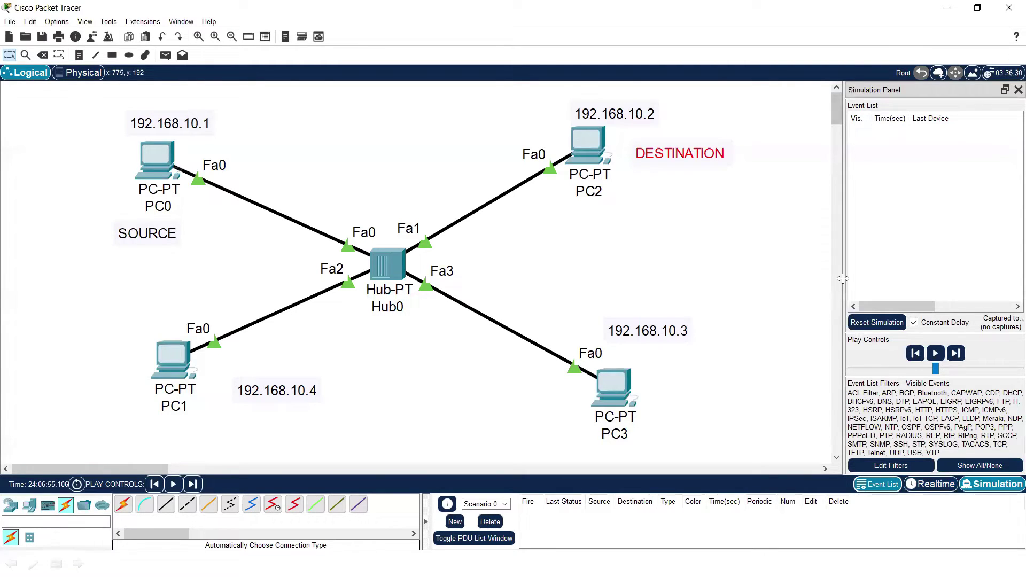
- Widen the simulation event list and move the DESTINATION note directly beneath PC2
drag(843, 278, 748, 262)
drag(726, 167, 632, 229)
drag(103, 470, 105, 470)
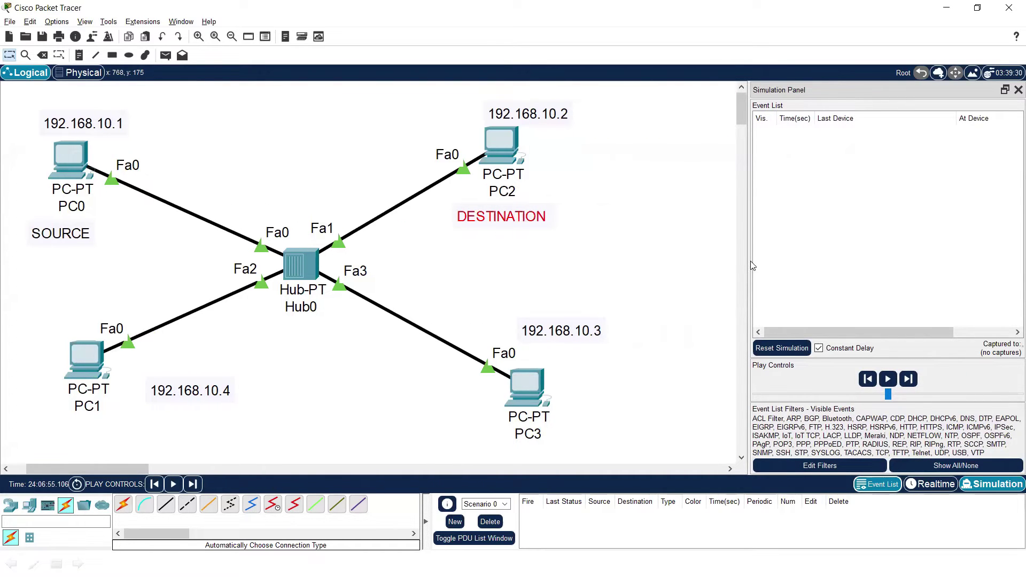
drag(747, 260, 652, 262)
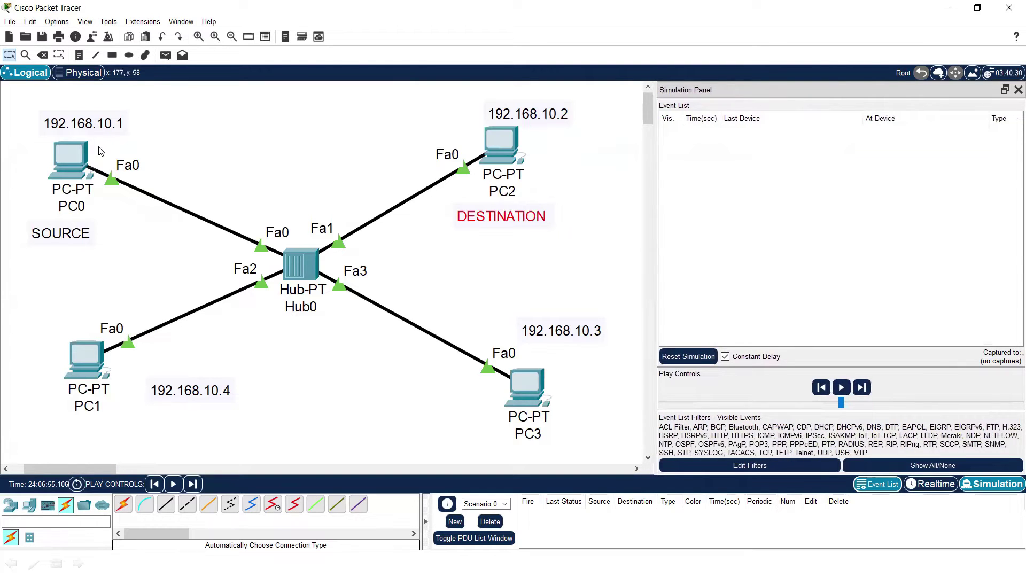
- Ping 192.168.10.2 from PC0's command prompt and minimize the device window
click(72, 158)
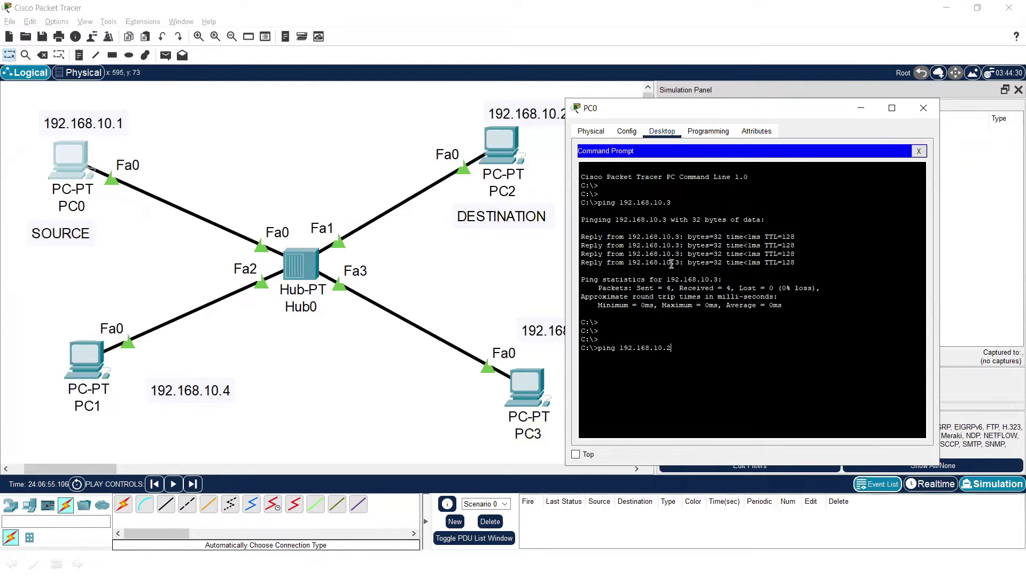
key(Return)
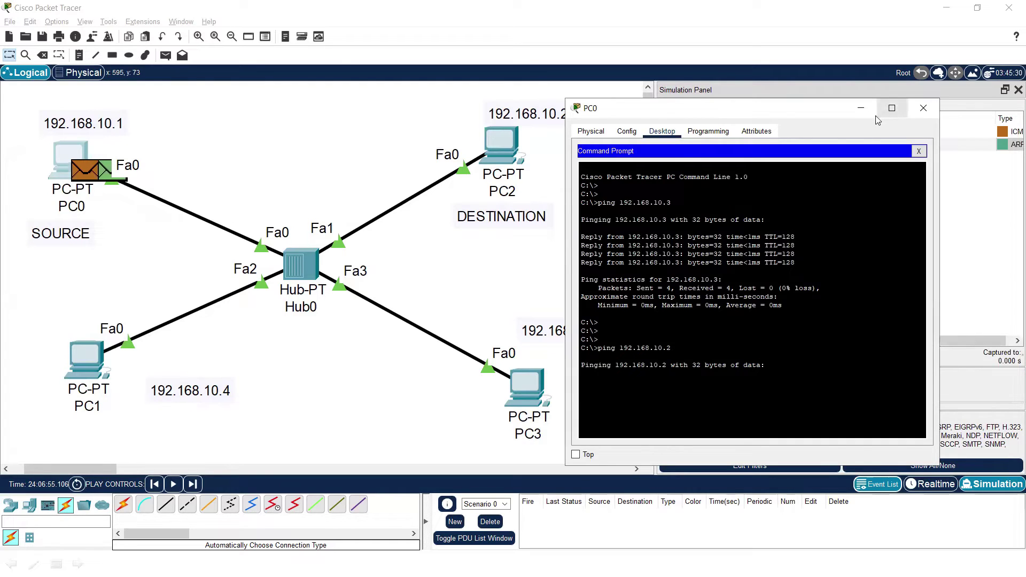
click(861, 108)
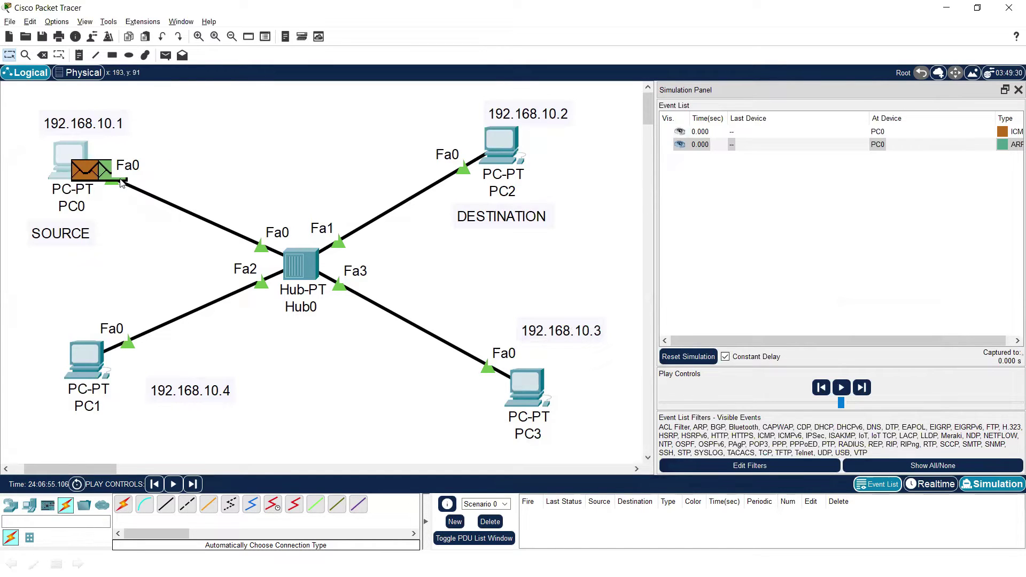
- Check the types of the packets waiting at PC0, and advance the simulation two events to flood the ARP request through Hub0
mouse_move(107, 175)
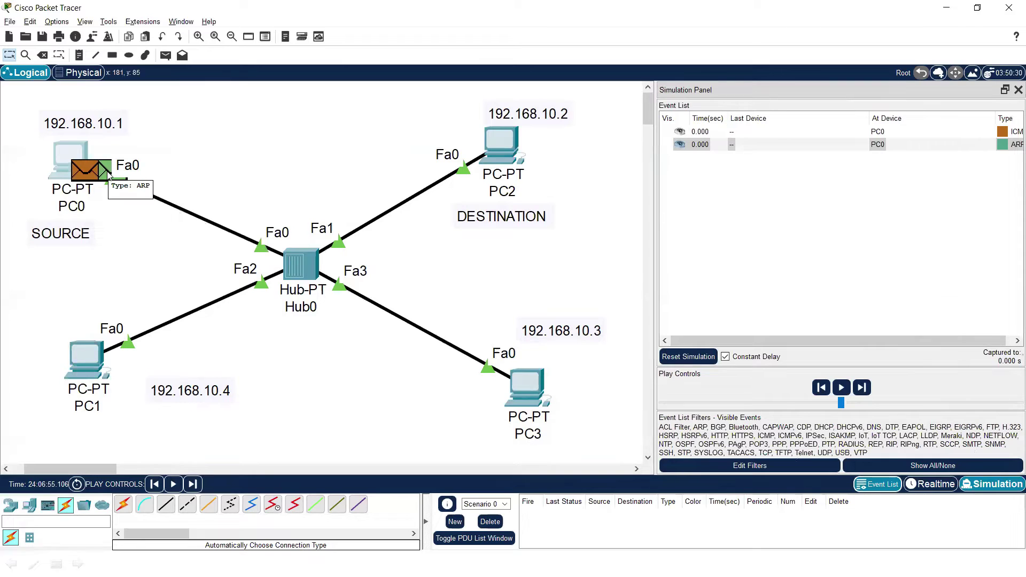
drag(423, 110, 556, 211)
click(339, 176)
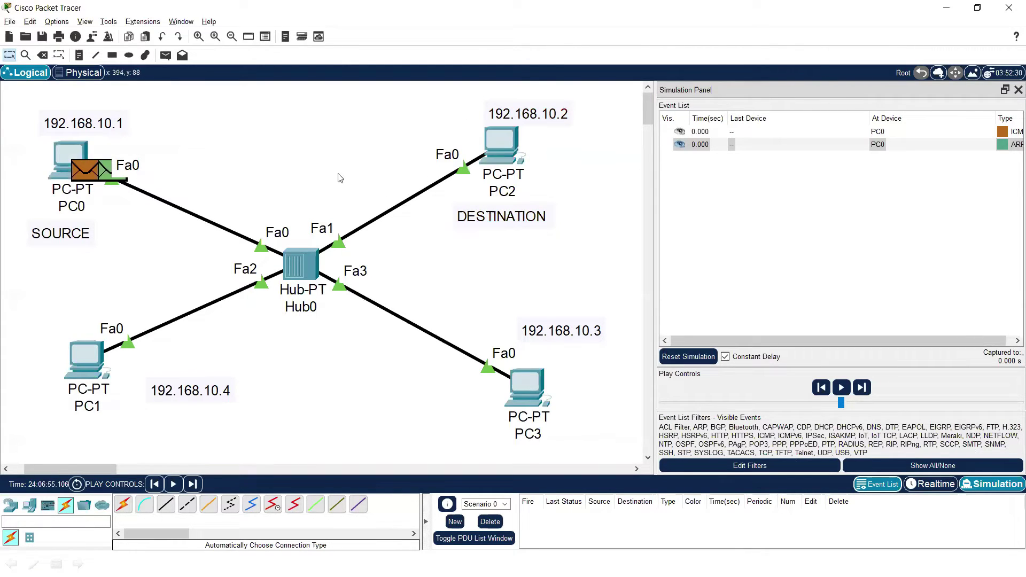
drag(416, 111, 534, 234)
click(484, 264)
mouse_move(88, 180)
click(861, 388)
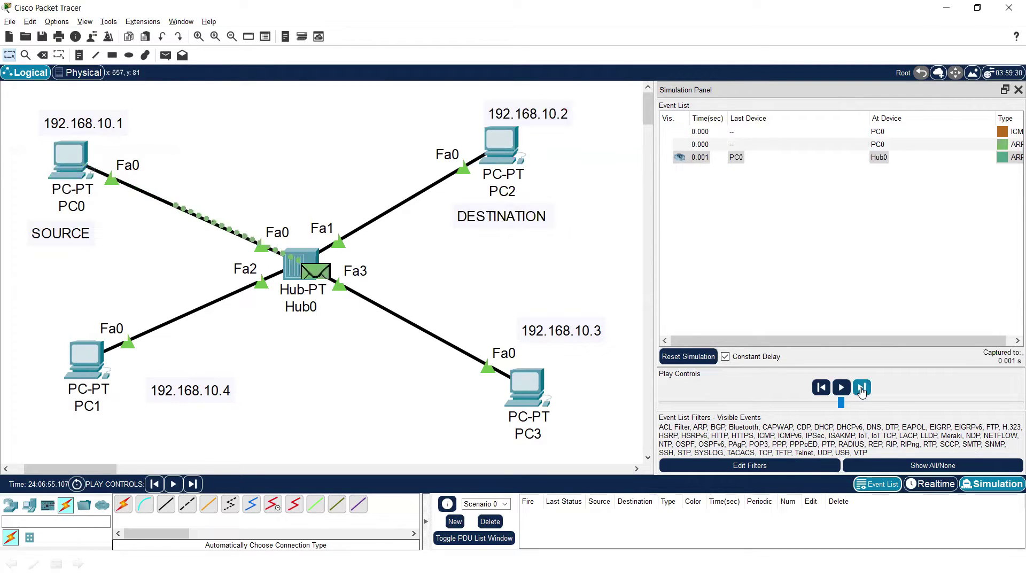
click(861, 389)
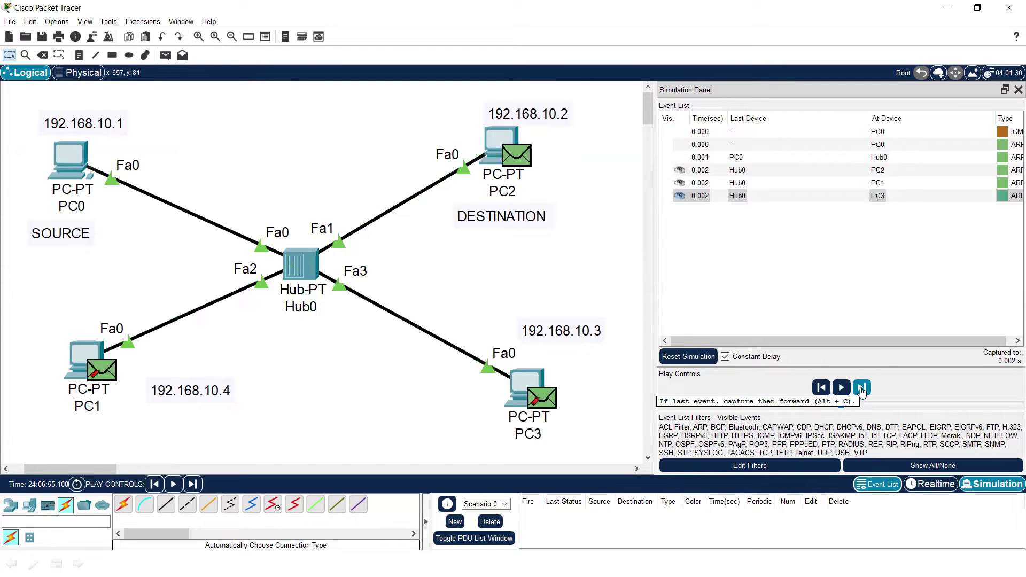
drag(16, 338, 443, 419)
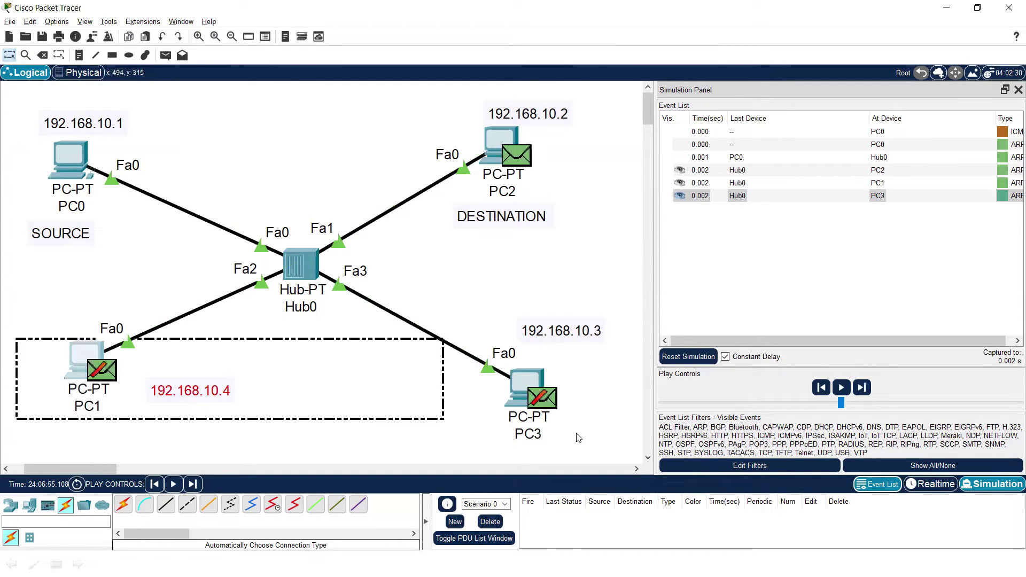
click(579, 438)
drag(428, 107, 565, 233)
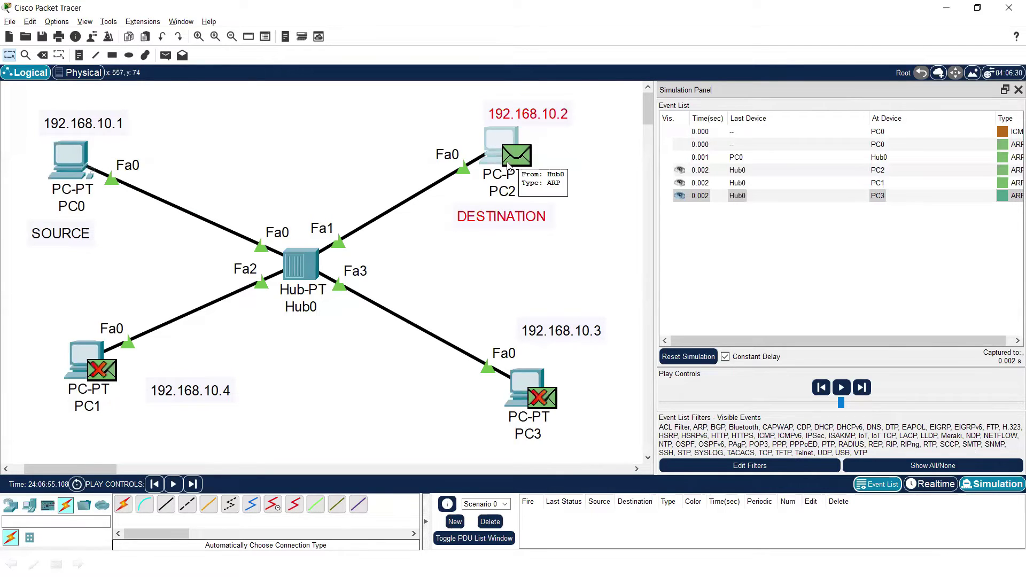
- Rewind the simulation two events and examine the source and target MAC and IP fields in PC0's outbound ARP packet
click(825, 389)
click(825, 388)
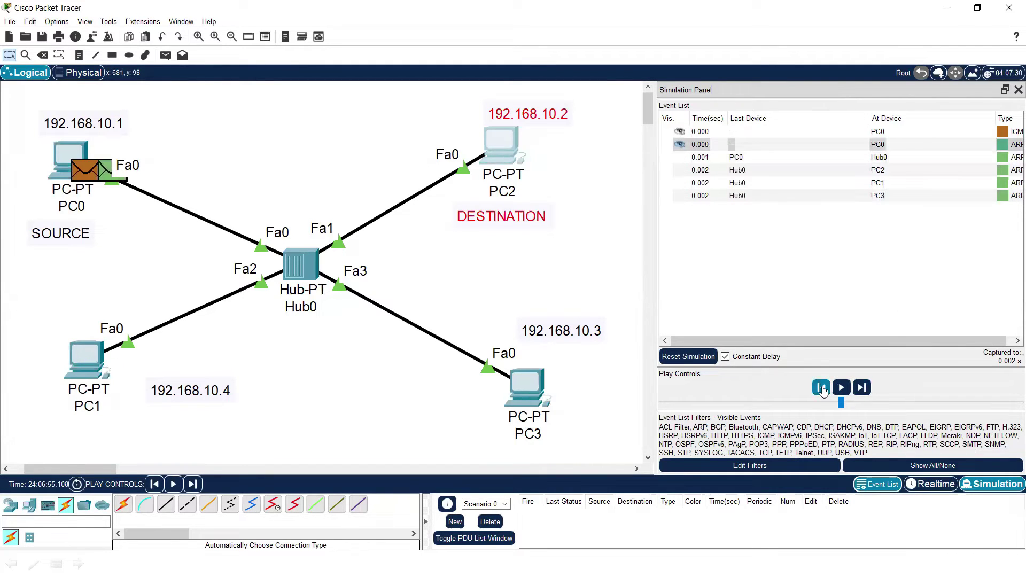
click(103, 174)
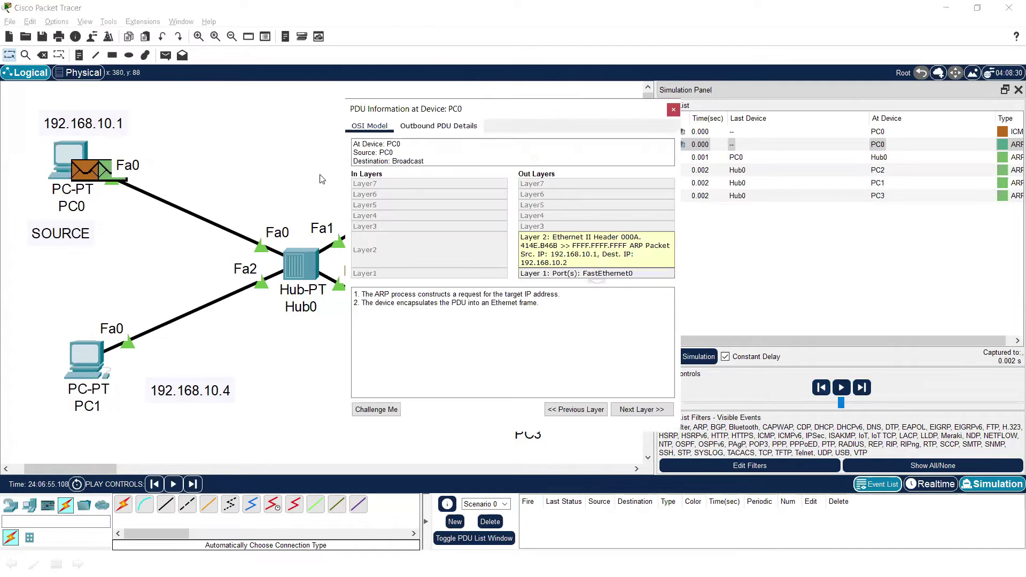
click(437, 126)
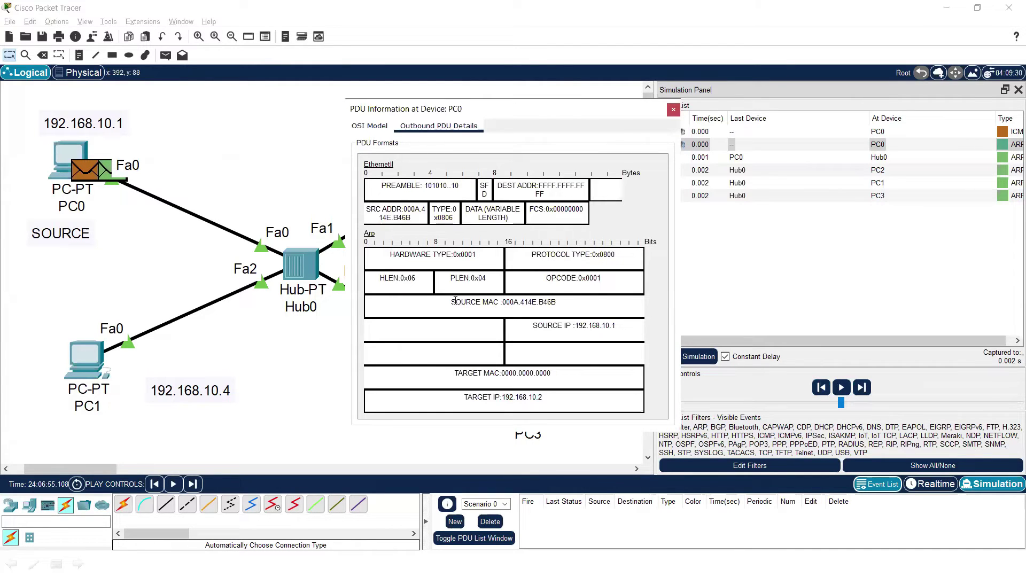
drag(454, 300, 596, 301)
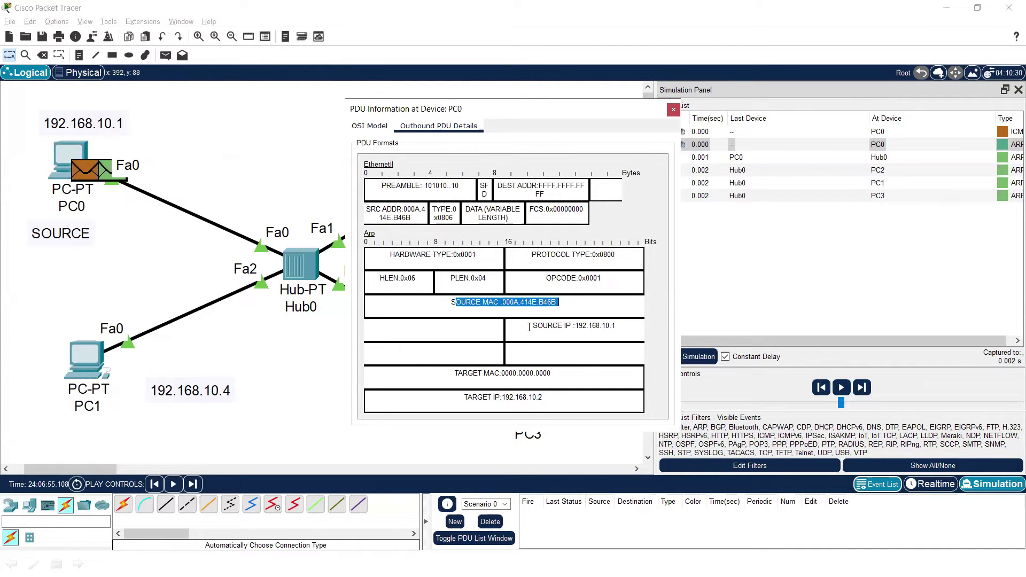
drag(529, 327, 647, 322)
drag(463, 398, 545, 399)
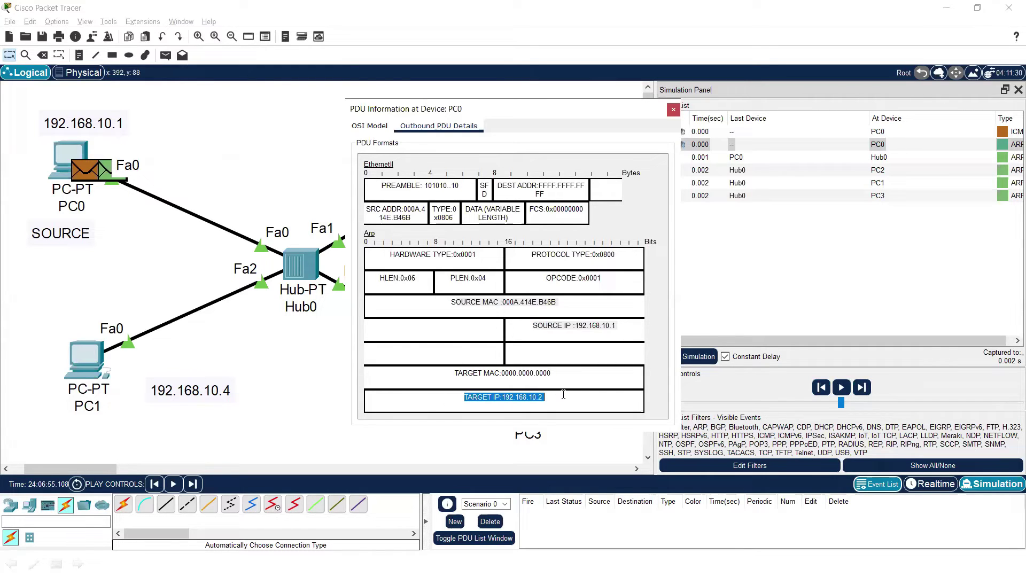
drag(453, 374, 575, 371)
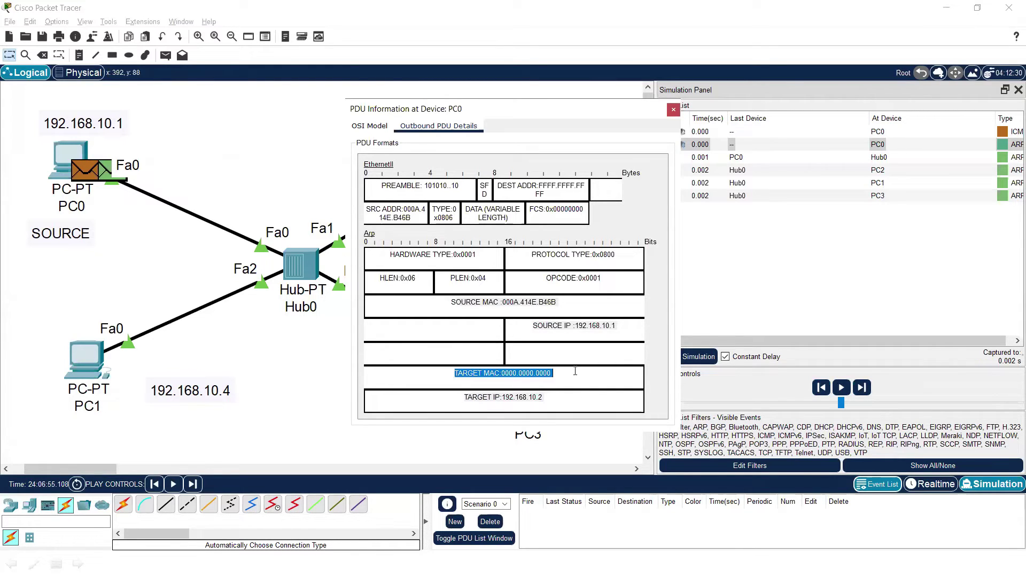
click(673, 110)
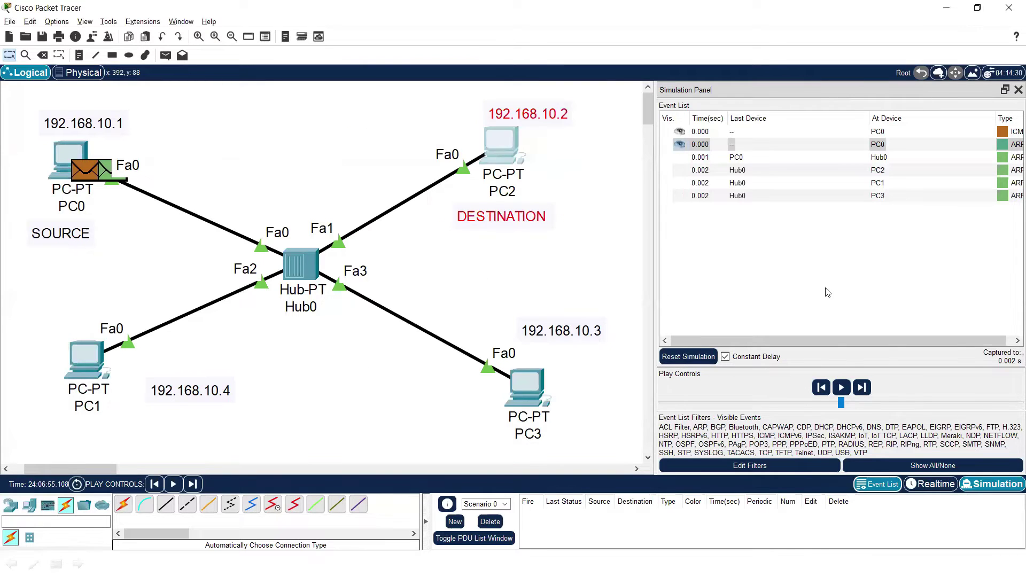
- Replay two simulation events to carry the ARP request from PC0 via Hub0 to the other PCs, and clear the selection around PC2
click(867, 389)
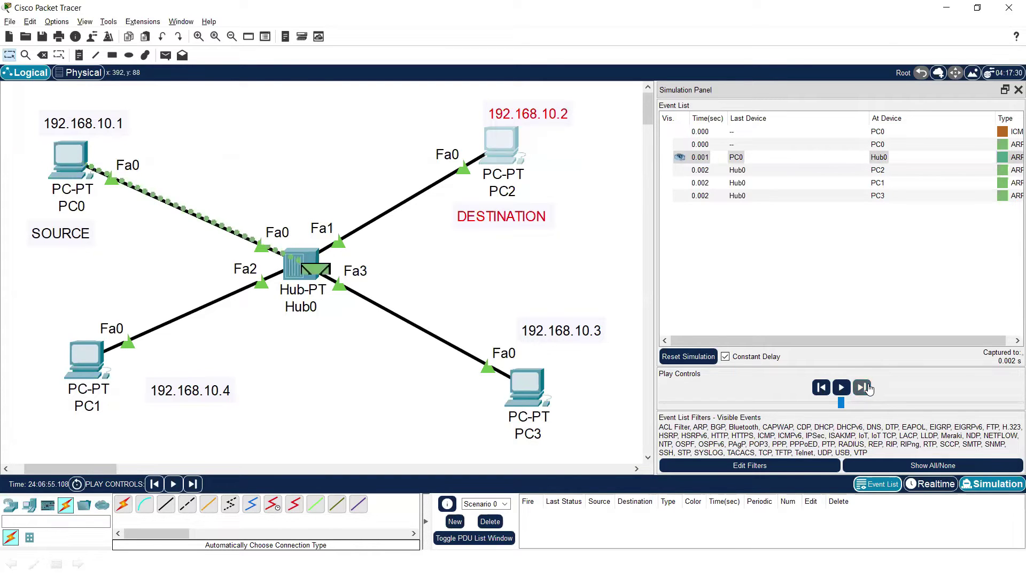
click(868, 389)
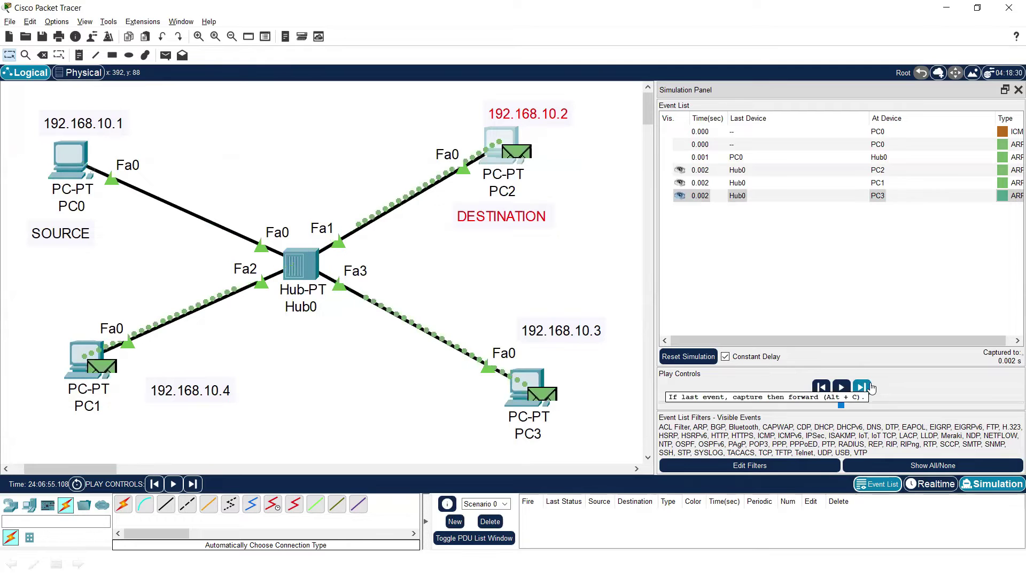
drag(442, 121, 556, 225)
click(611, 192)
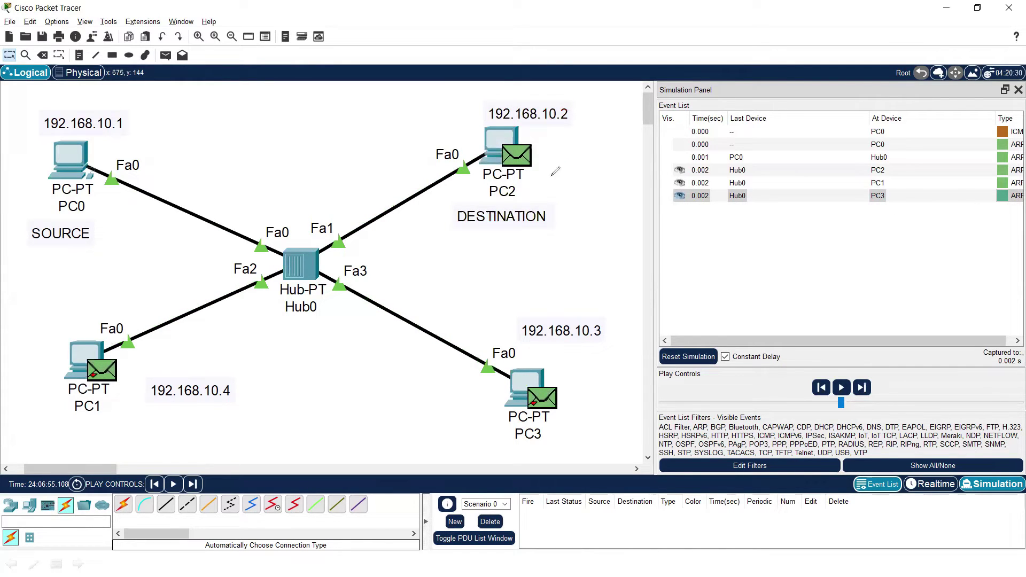
- Capture the next two simulation events for PC2's ARP reply through Hub0, and select PC1 and PC3 with their address notes
mouse_move(468, 140)
mouse_down()
mouse_move(504, 130)
mouse_move(415, 152)
mouse_move(283, 220)
mouse_move(127, 129)
mouse_move(131, 143)
mouse_move(147, 131)
mouse_up()
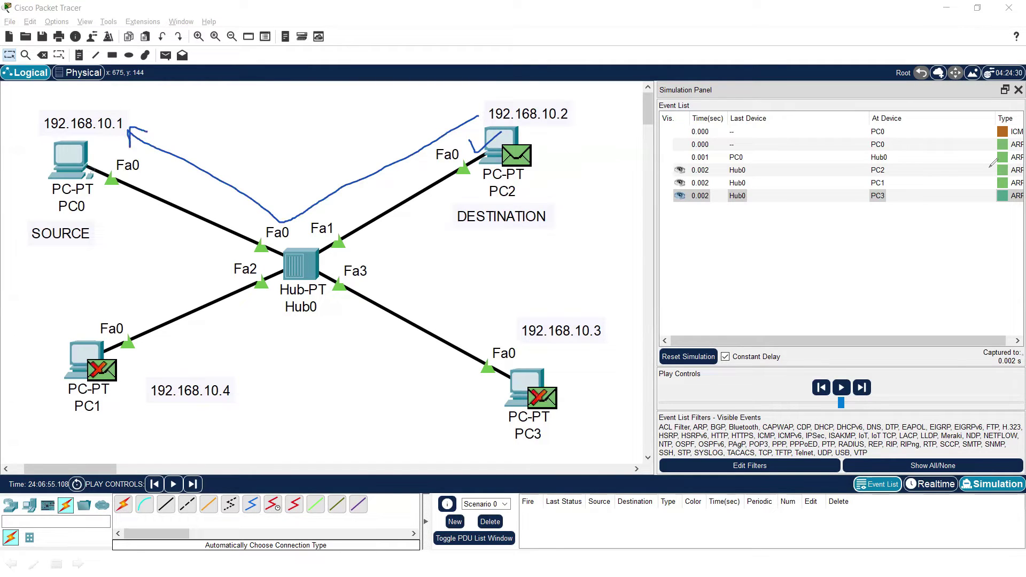
click(861, 393)
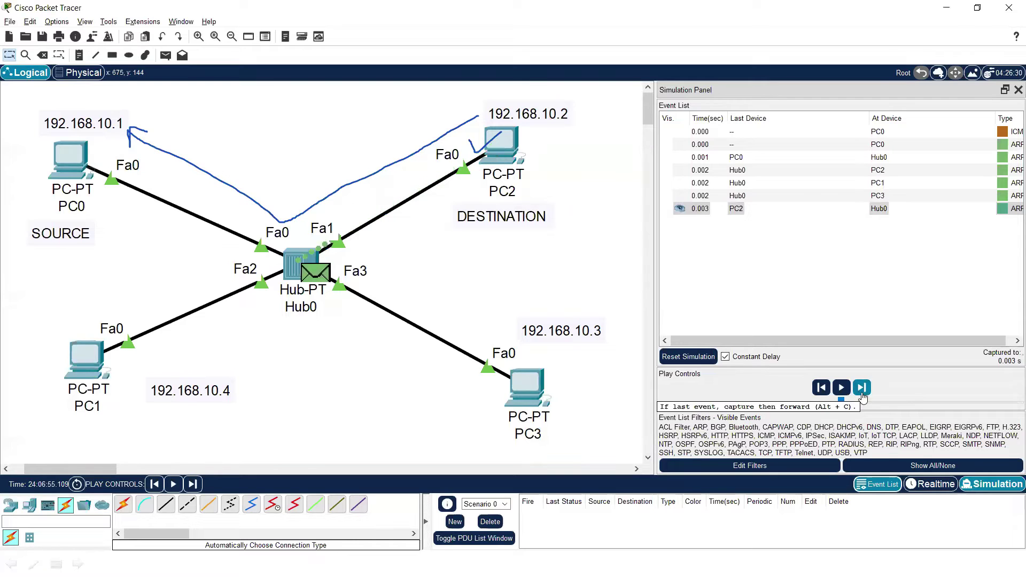
click(862, 394)
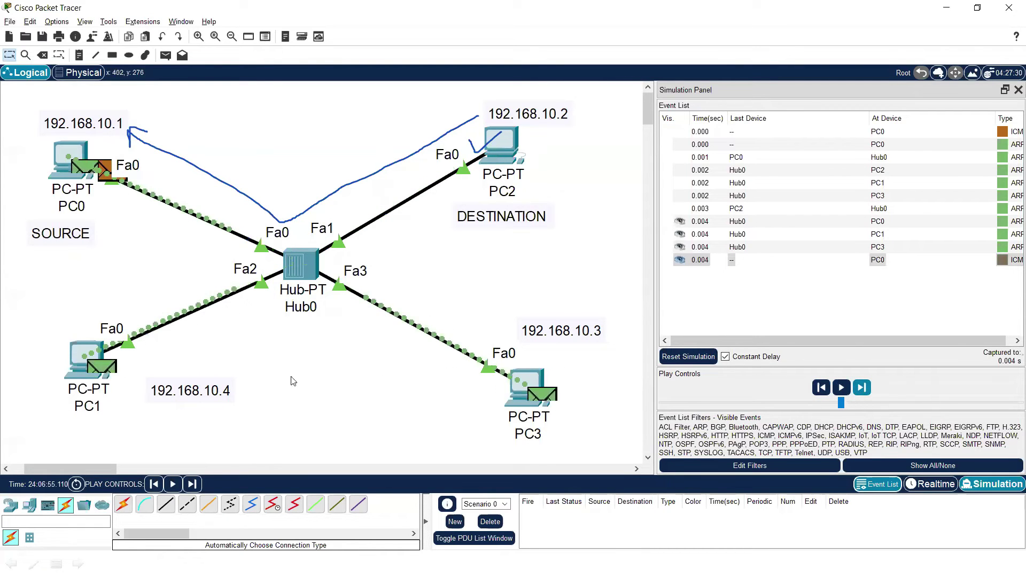
drag(41, 321, 599, 443)
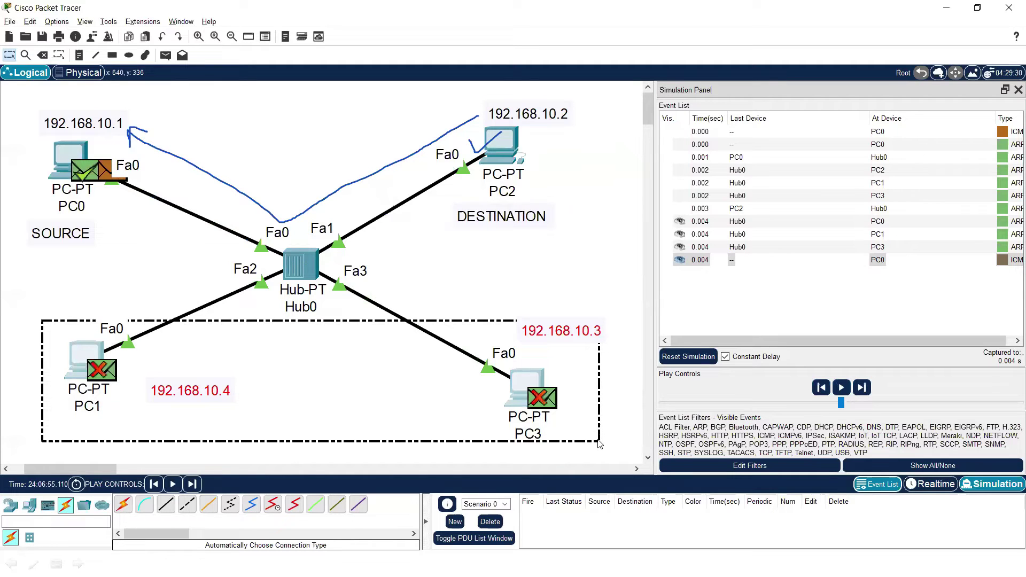
drag(599, 444, 590, 433)
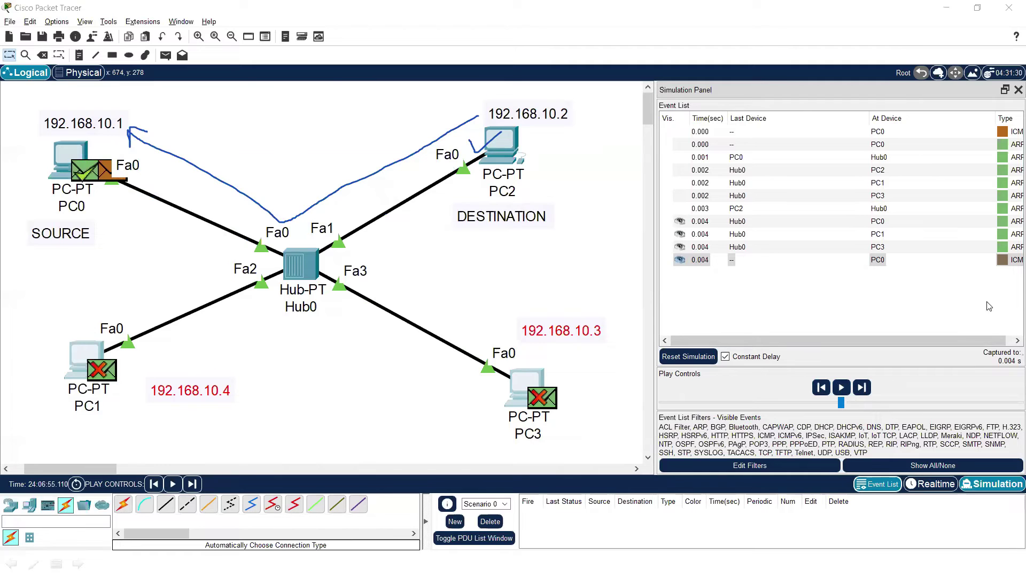
mouse_move(357, 246)
mouse_down()
mouse_move(508, 337)
mouse_move(504, 319)
mouse_move(482, 350)
mouse_up()
mouse_move(271, 306)
mouse_down()
mouse_move(146, 357)
mouse_move(137, 356)
mouse_move(146, 344)
mouse_move(139, 349)
mouse_move(176, 370)
mouse_up()
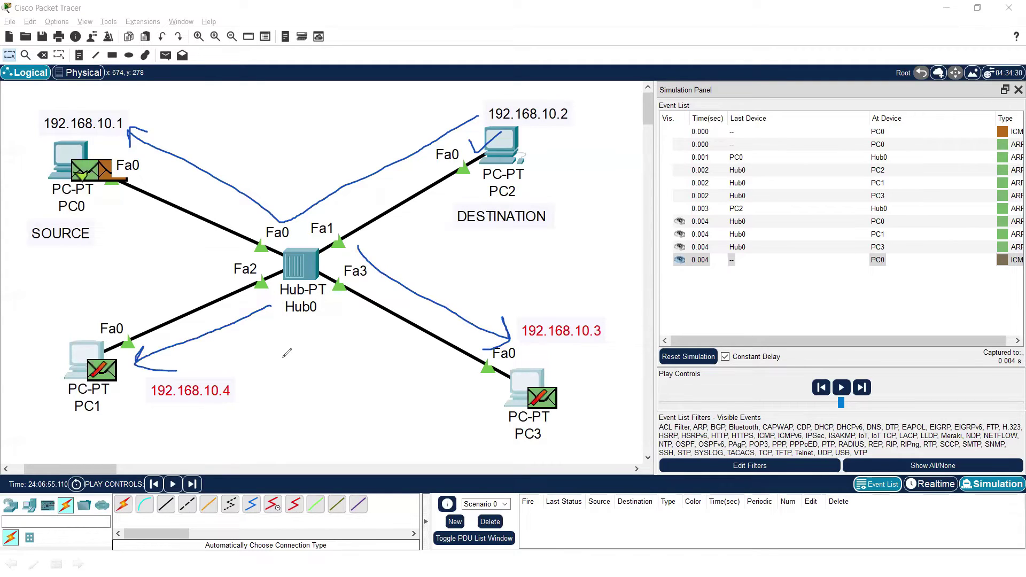
mouse_move(254, 247)
mouse_down()
mouse_move(367, 315)
mouse_move(249, 269)
mouse_move(279, 219)
mouse_up()
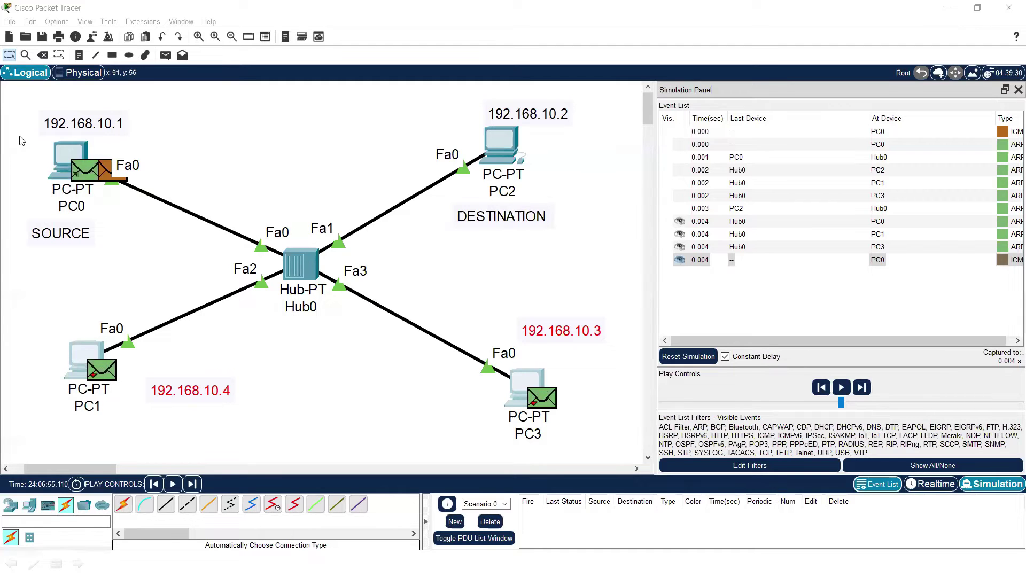
- Close the Simulation Panel, then select the whole Hub0 topology and clear the selection
drag(24, 114, 586, 430)
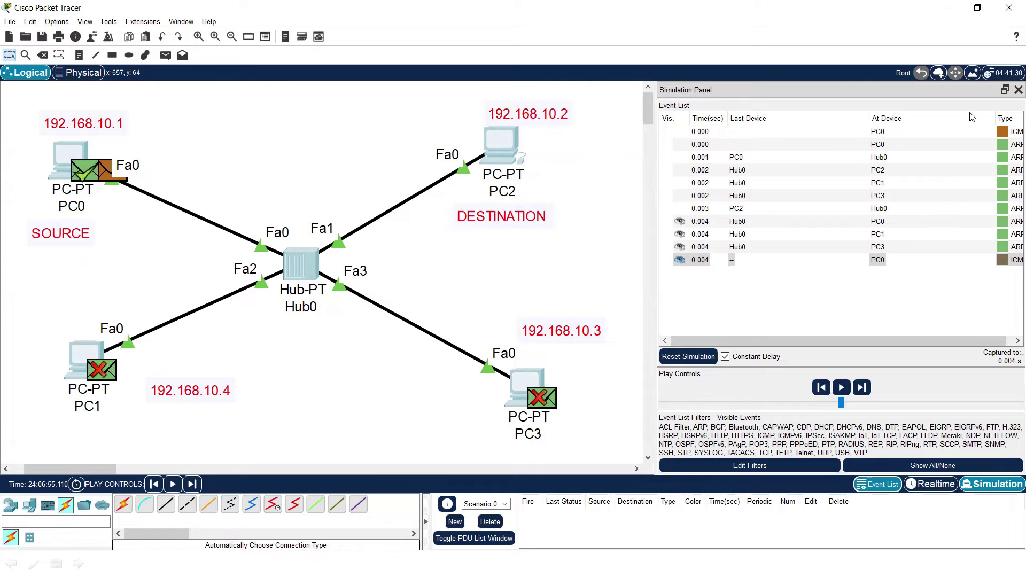
click(1018, 90)
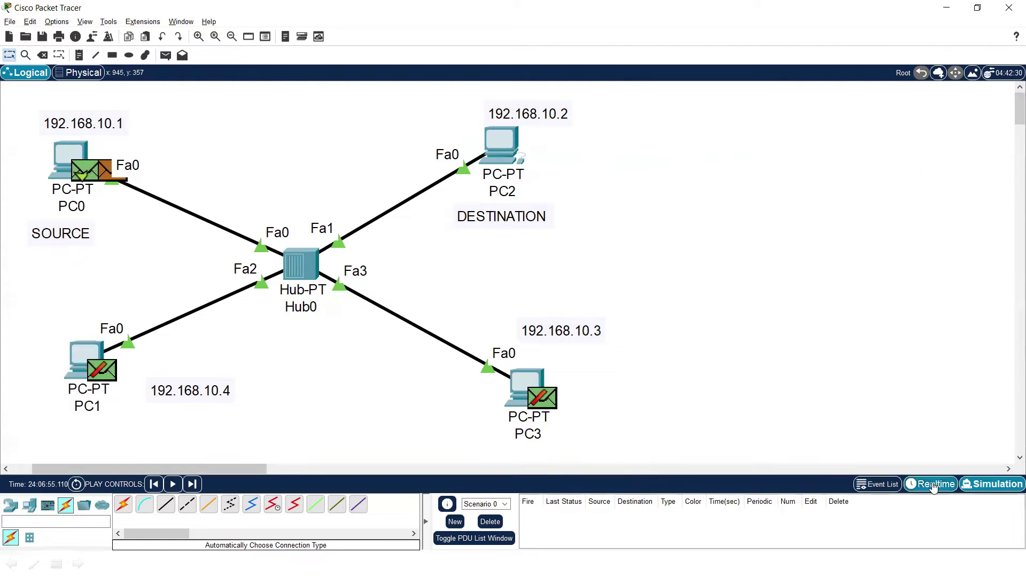
drag(624, 441, 43, 102)
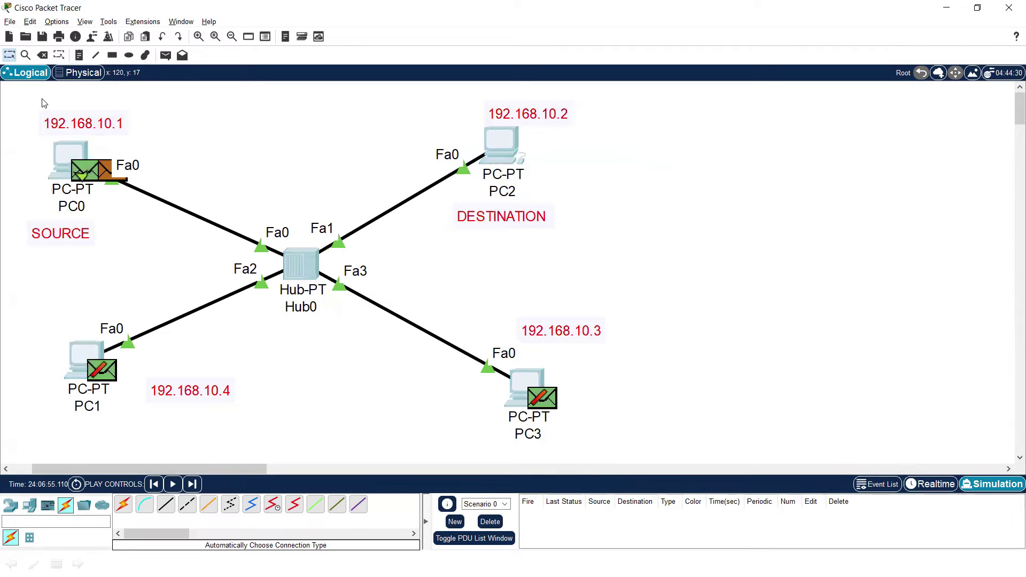
click(657, 255)
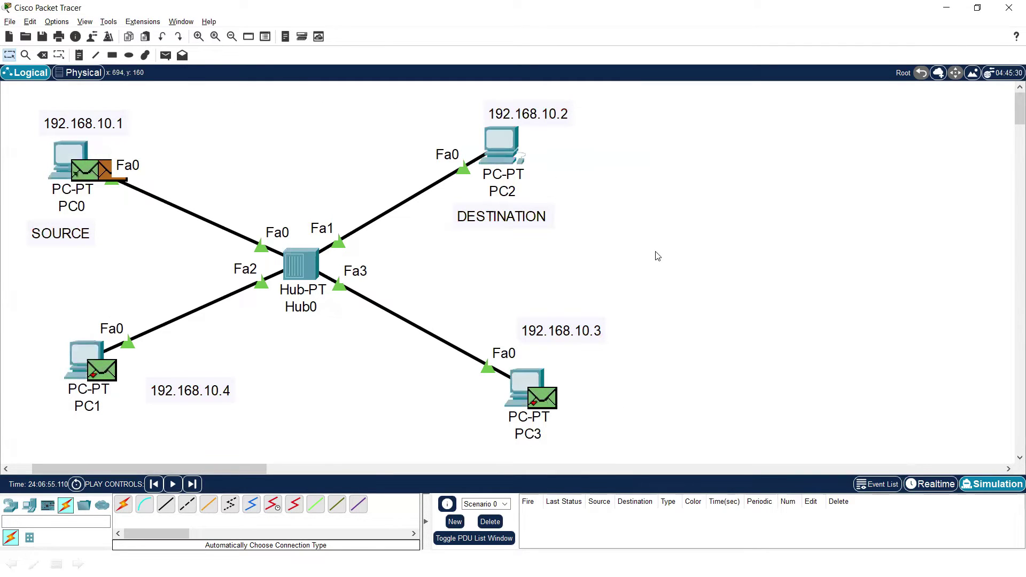
- Switch to the slide show and bring up the slide describing the Bridge
key(alt+Tab)
key(alt+Tab)
key(alt+Tab)
click(306, 255)
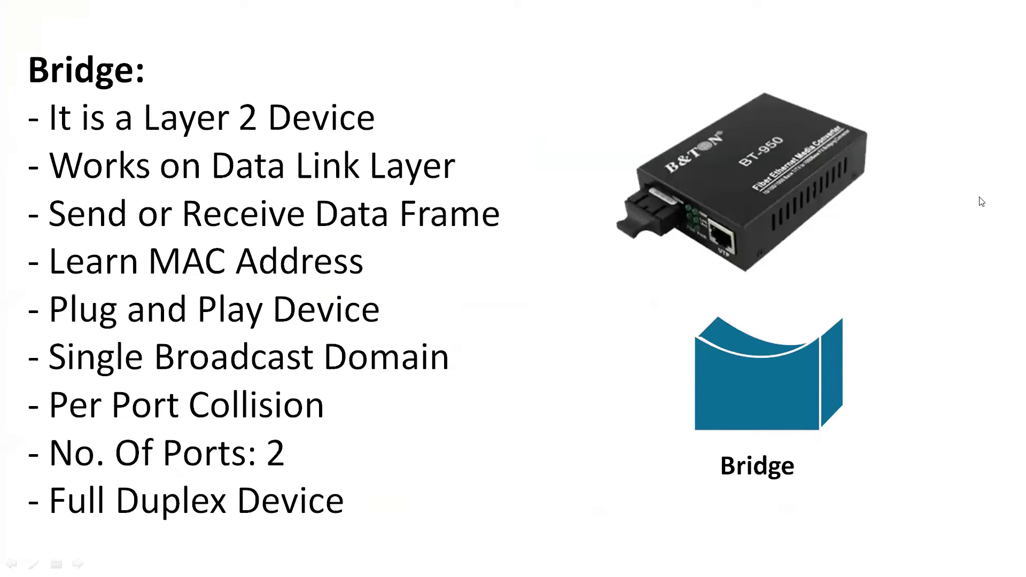
drag(159, 69, 210, 70)
mouse_move(51, 178)
mouse_down()
mouse_move(284, 200)
mouse_move(448, 191)
mouse_up()
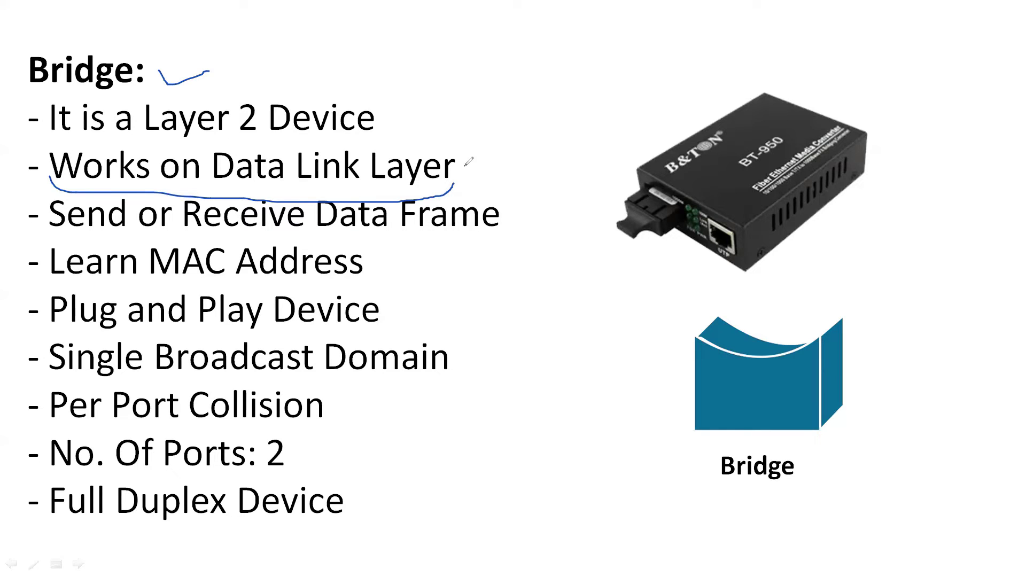
mouse_move(480, 147)
mouse_down()
mouse_move(534, 150)
mouse_move(540, 176)
mouse_move(507, 194)
mouse_up()
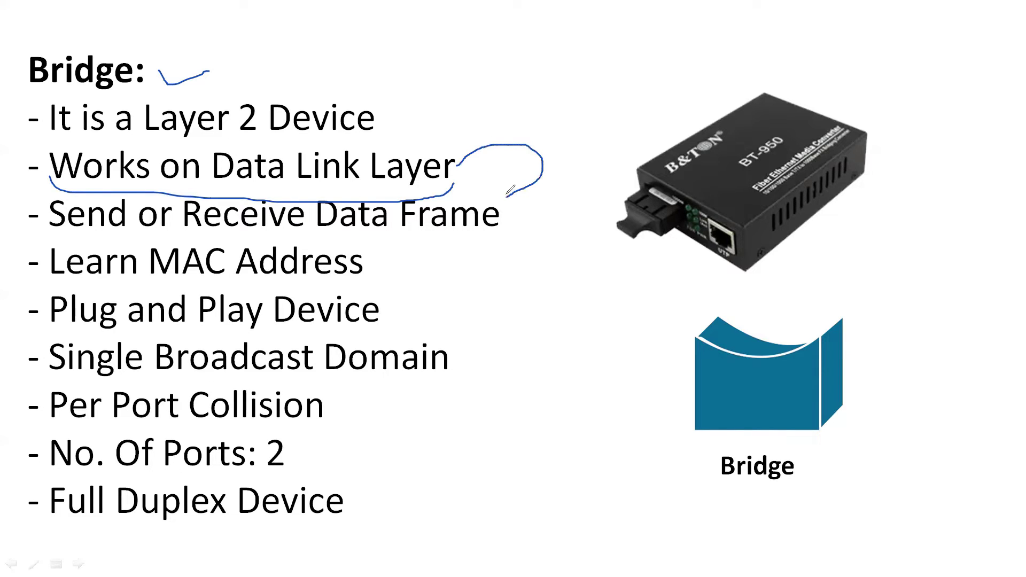
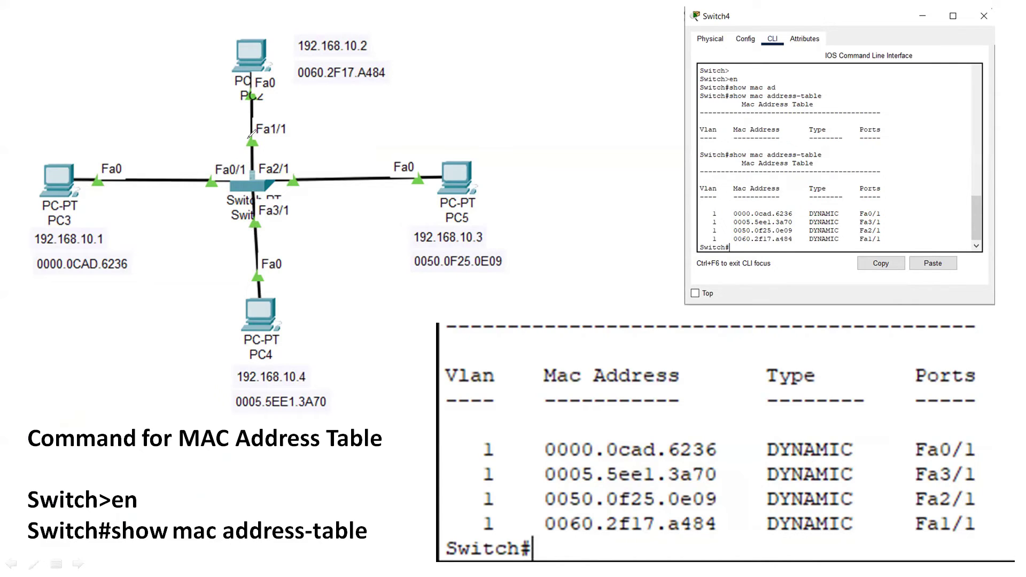
mouse_move(255, 119)
mouse_down()
mouse_move(240, 138)
mouse_move(246, 124)
mouse_up()
mouse_move(266, 159)
mouse_down()
mouse_move(301, 159)
mouse_move(295, 180)
mouse_move(271, 160)
mouse_up()
mouse_move(242, 213)
mouse_down()
mouse_move(286, 197)
mouse_move(290, 224)
mouse_move(241, 215)
mouse_up()
mouse_move(218, 159)
mouse_down()
mouse_move(209, 186)
mouse_move(208, 155)
mouse_up()
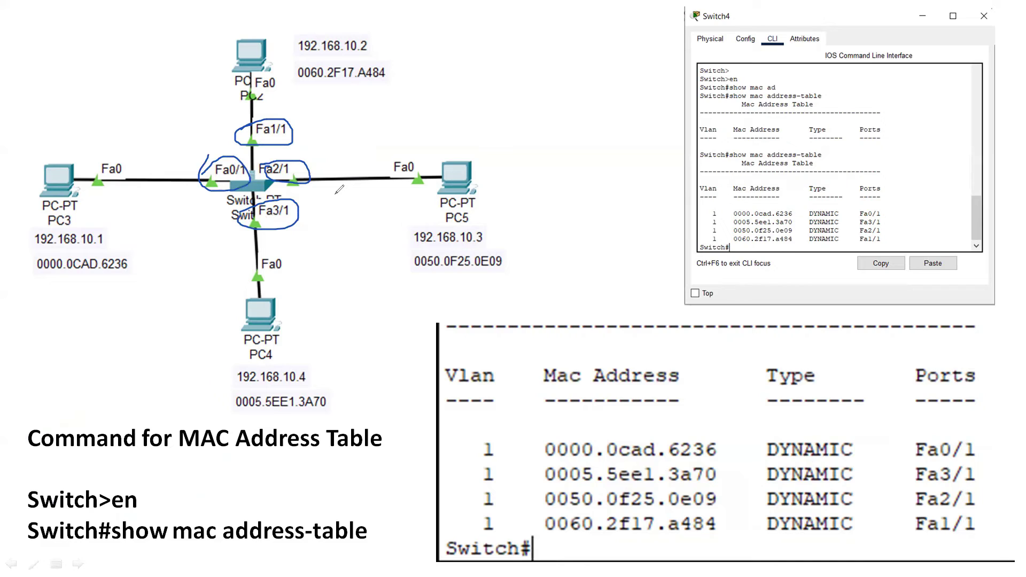
mouse_move(223, 180)
mouse_down()
mouse_move(174, 244)
mouse_move(188, 268)
mouse_move(253, 277)
mouse_move(300, 261)
mouse_move(387, 255)
mouse_move(917, 435)
mouse_move(900, 421)
mouse_move(917, 432)
mouse_move(890, 440)
mouse_up()
mouse_move(855, 411)
mouse_down()
mouse_move(724, 412)
mouse_move(632, 436)
mouse_move(652, 449)
mouse_up()
mouse_move(33, 249)
mouse_down()
mouse_move(150, 266)
mouse_move(59, 279)
mouse_move(28, 266)
mouse_move(54, 249)
mouse_up()
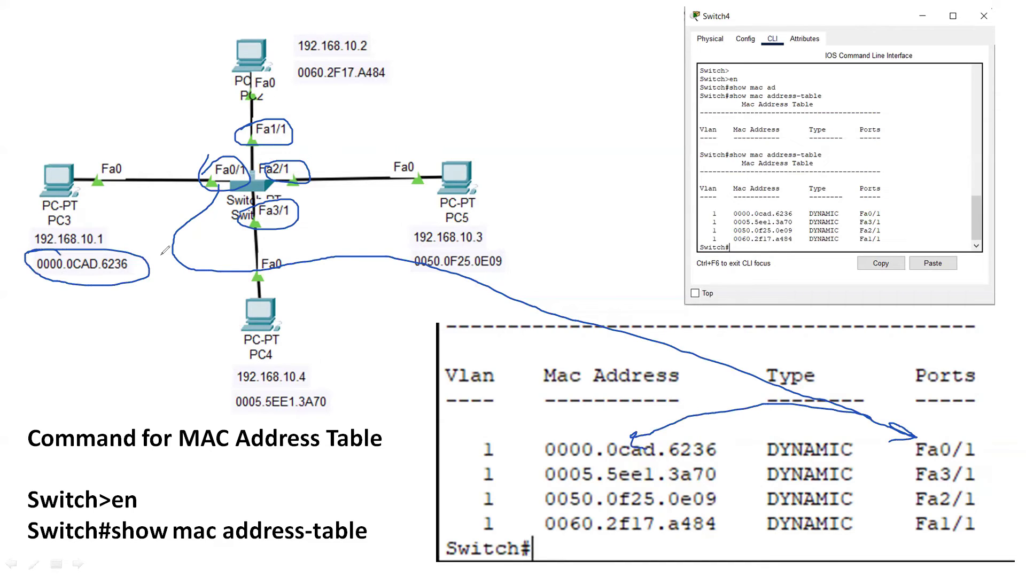
mouse_move(140, 283)
mouse_down()
mouse_move(460, 317)
mouse_move(600, 383)
mouse_move(634, 435)
mouse_move(616, 423)
mouse_move(634, 432)
mouse_move(646, 412)
mouse_up()
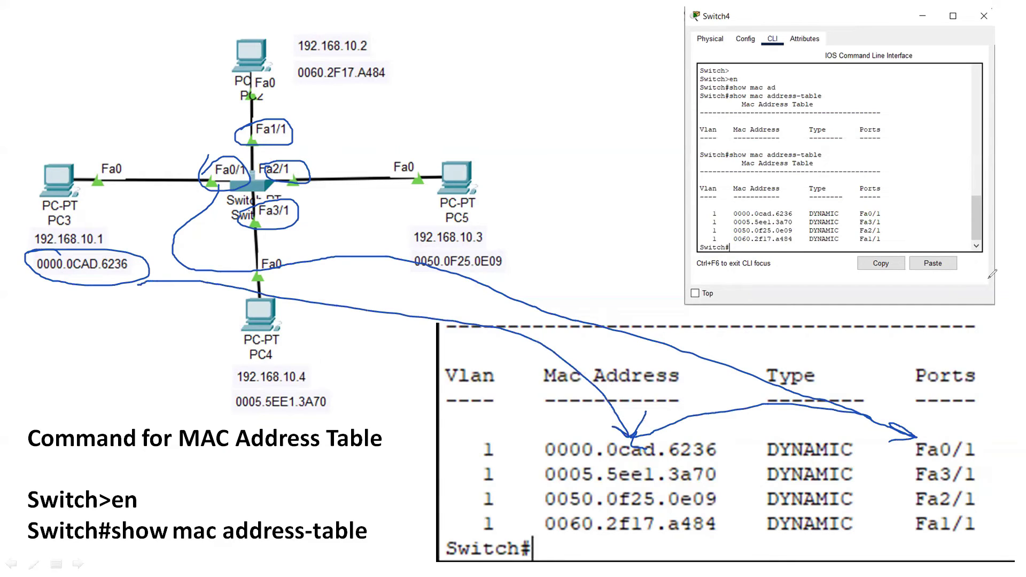
key(e)
mouse_move(216, 172)
mouse_down()
mouse_move(187, 232)
mouse_move(217, 259)
mouse_move(549, 271)
mouse_move(697, 298)
mouse_move(943, 427)
mouse_move(932, 399)
mouse_move(914, 422)
mouse_up()
mouse_move(89, 201)
mouse_down()
mouse_move(87, 151)
mouse_move(32, 155)
mouse_move(18, 264)
mouse_move(159, 307)
mouse_move(155, 225)
mouse_move(108, 178)
mouse_move(83, 174)
mouse_up()
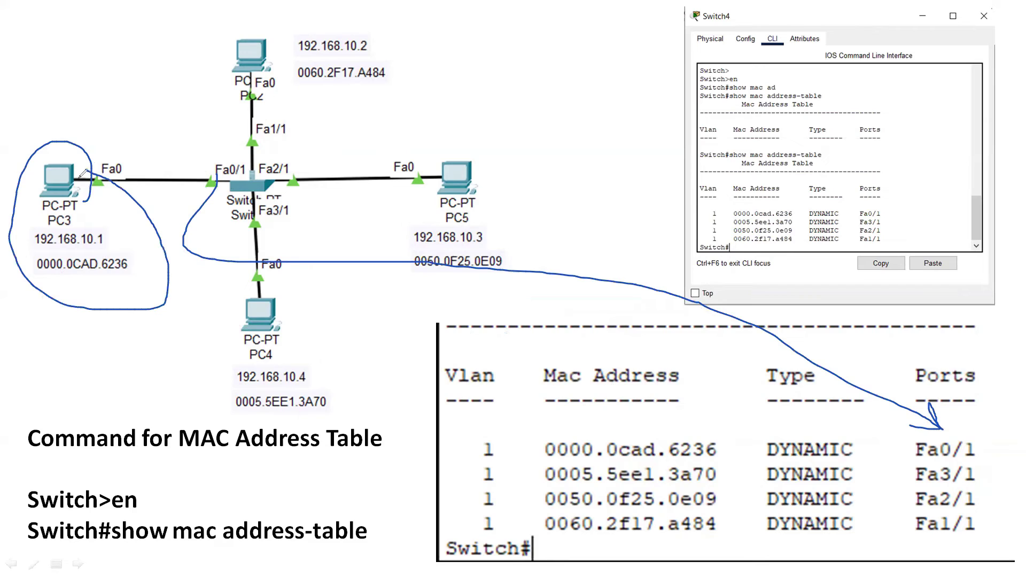
mouse_move(148, 306)
mouse_down()
mouse_move(160, 330)
mouse_move(395, 312)
mouse_move(500, 373)
mouse_move(561, 431)
mouse_up()
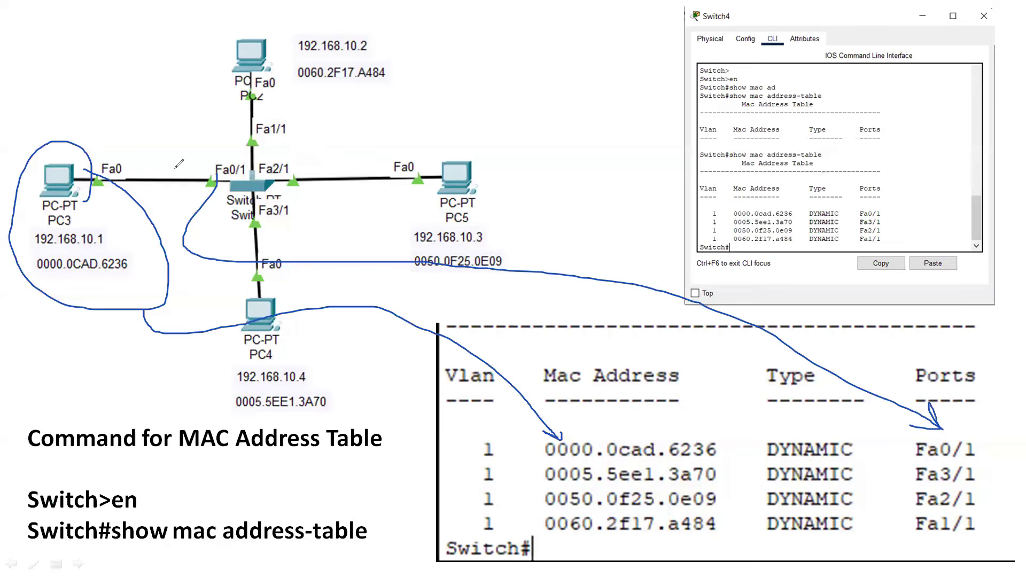
drag(189, 161, 213, 159)
drag(296, 79, 345, 64)
drag(463, 246, 503, 233)
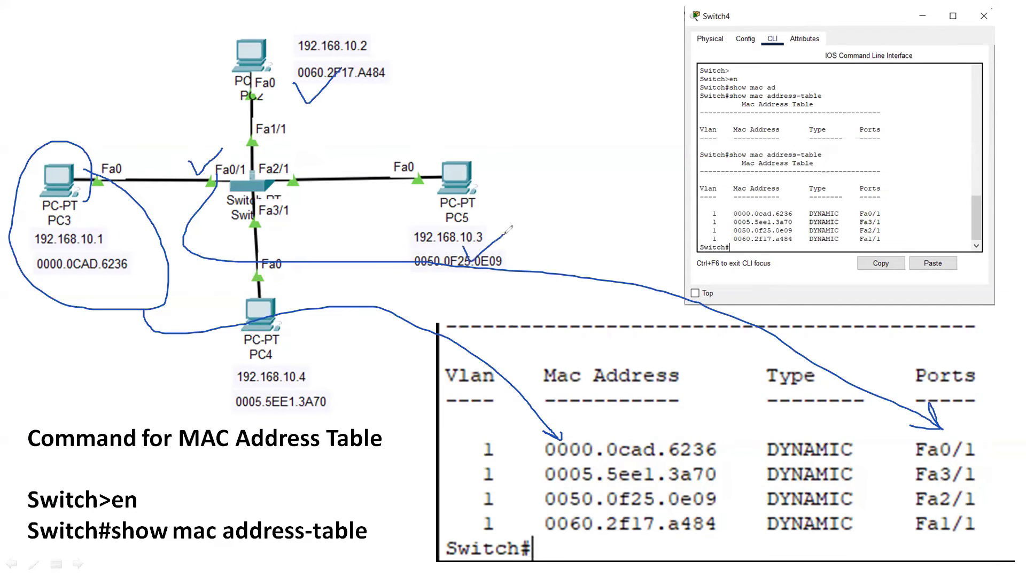
drag(284, 380, 324, 372)
mouse_move(266, 201)
mouse_down()
mouse_move(267, 215)
mouse_move(446, 371)
mouse_move(614, 453)
mouse_move(889, 477)
mouse_move(879, 477)
mouse_up()
drag(275, 128, 890, 508)
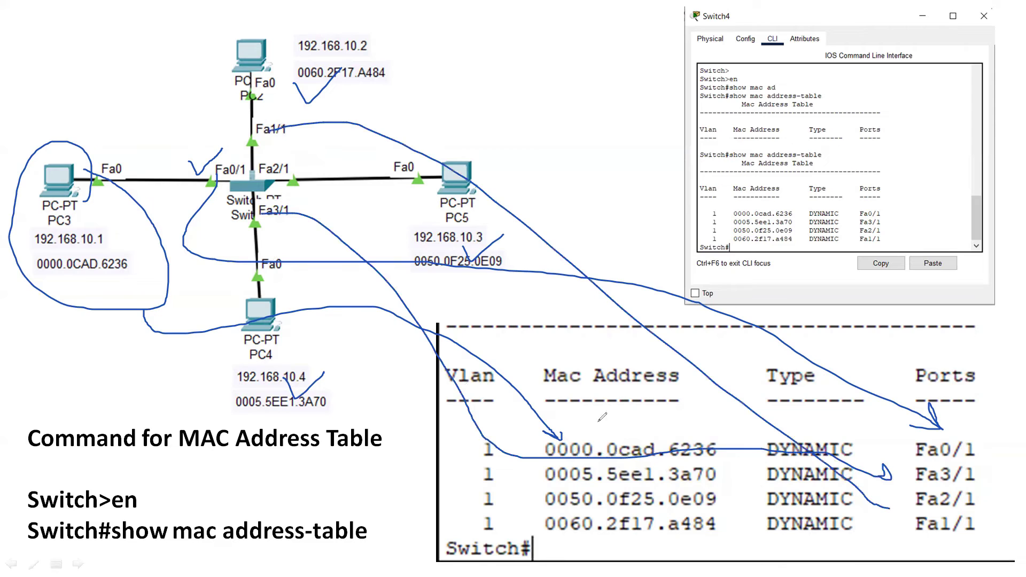
drag(399, 184, 715, 516)
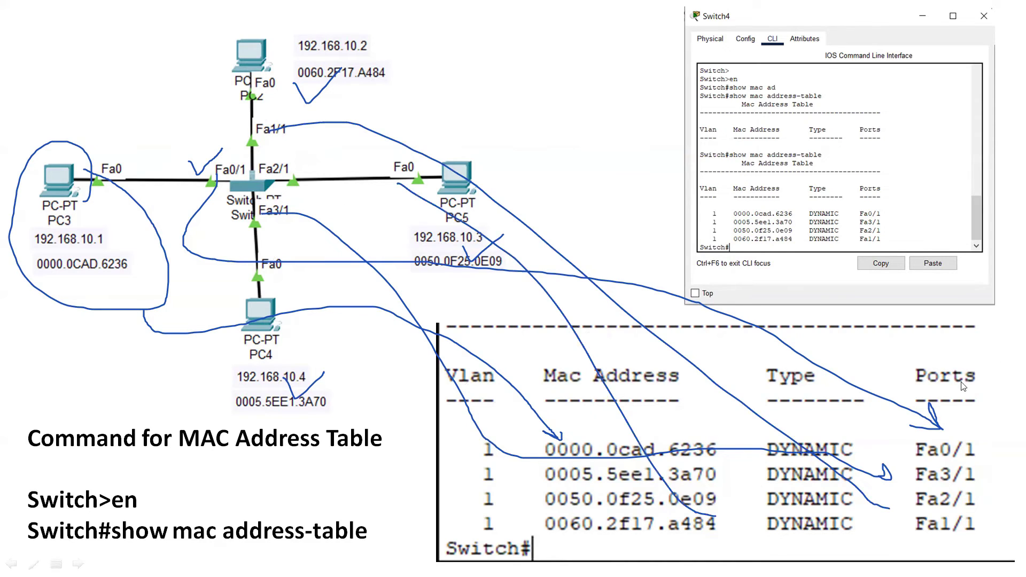
key(e)
mouse_move(42, 479)
mouse_down()
mouse_move(21, 484)
mouse_move(18, 526)
mouse_move(29, 544)
mouse_up()
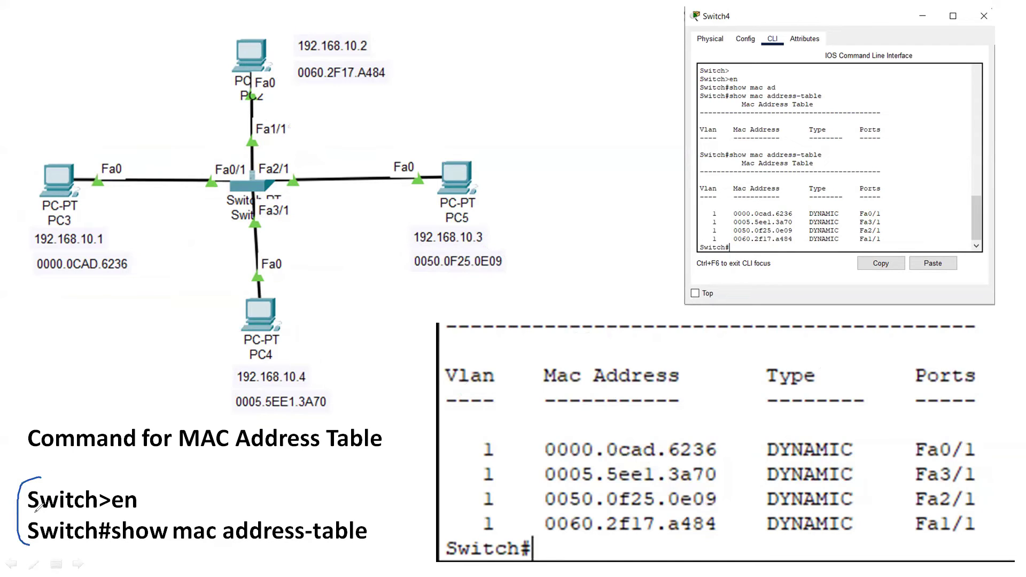
mouse_move(115, 536)
mouse_down()
mouse_move(252, 553)
mouse_move(385, 548)
mouse_move(377, 532)
mouse_up()
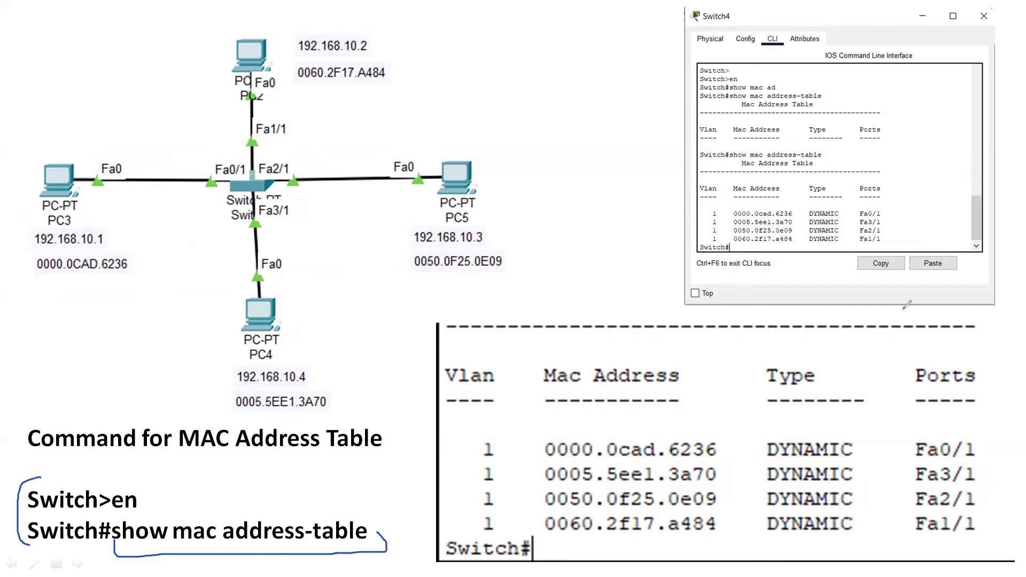
key(e)
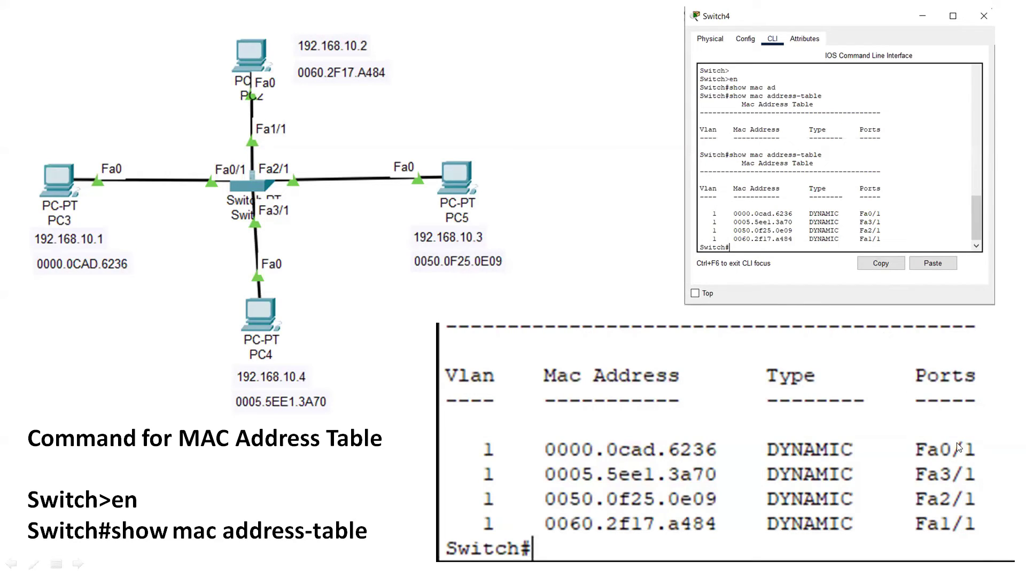
- Switch back to Cisco Packet Tracer and delete PC4, Bridge0 and PC5 with their links to empty the workspace
key(alt+Tab)
key(alt+Tab)
key(alt+Tab)
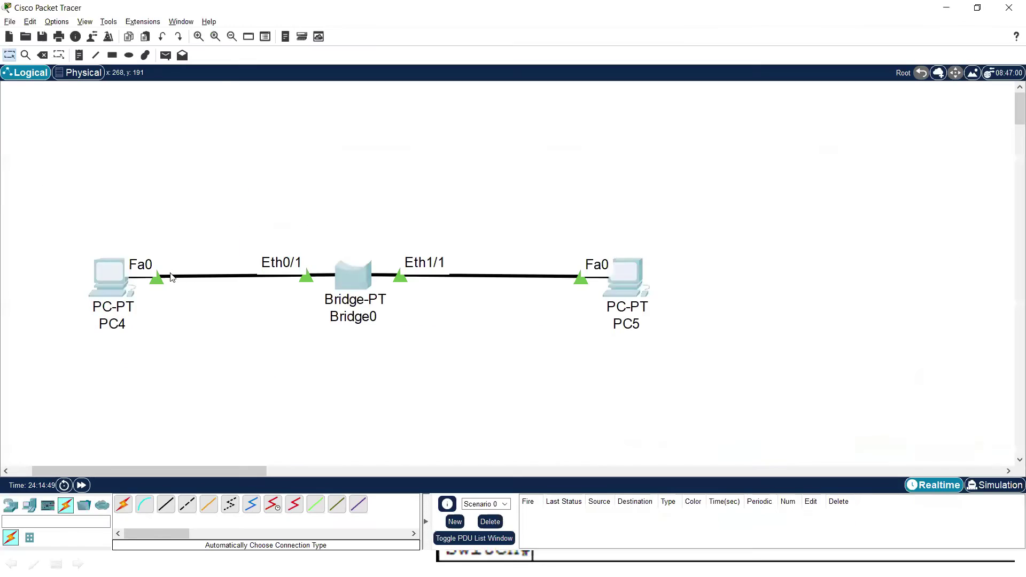
drag(88, 225, 712, 355)
key(Delete)
key(Return)
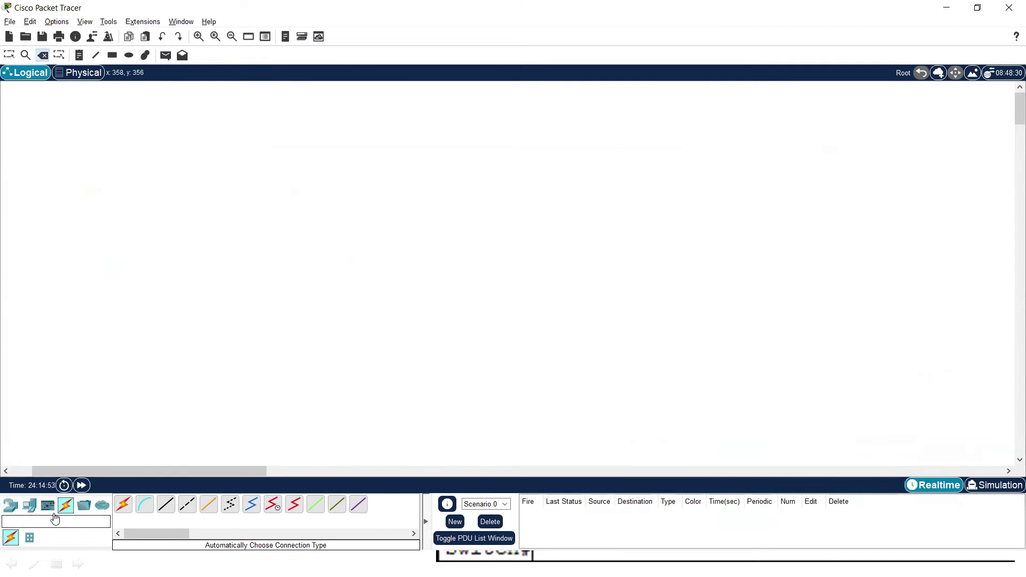
- Place a 2960 switch near the upper middle of the empty workspace
click(11, 505)
click(29, 537)
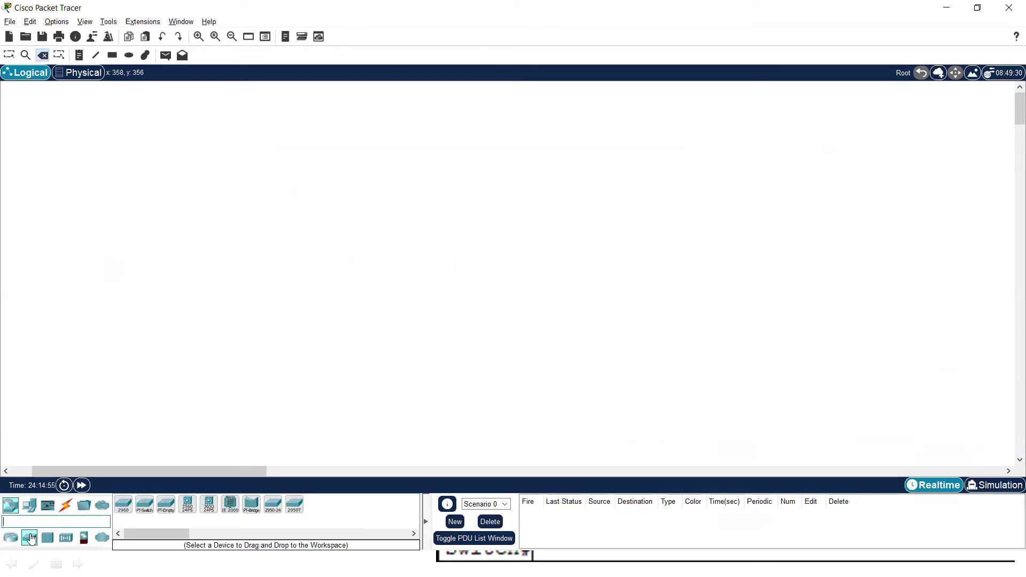
click(123, 505)
click(360, 246)
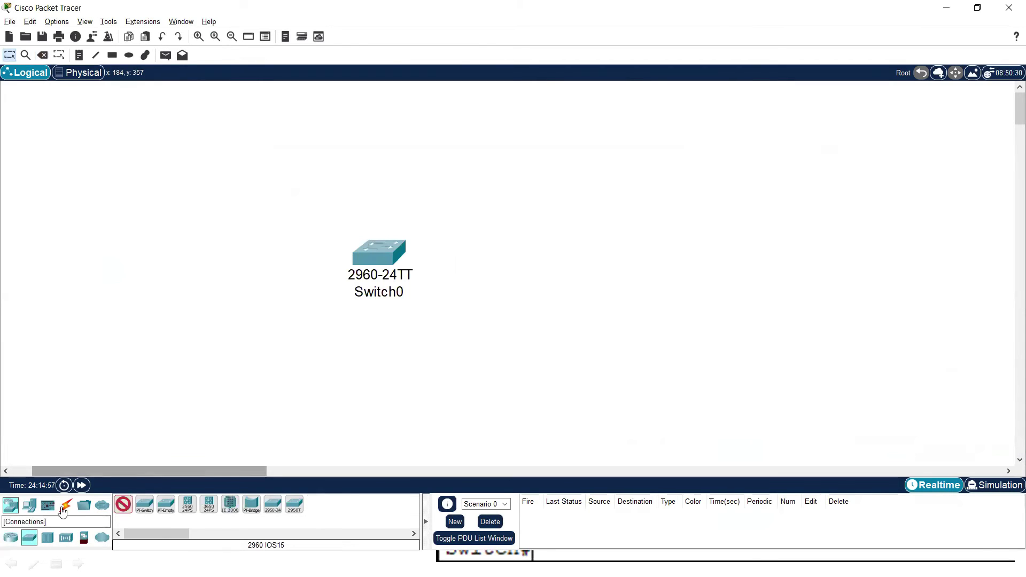
- Place four PC-PT end devices around Switch0, one at each corner of the topology
click(29, 505)
click(124, 504)
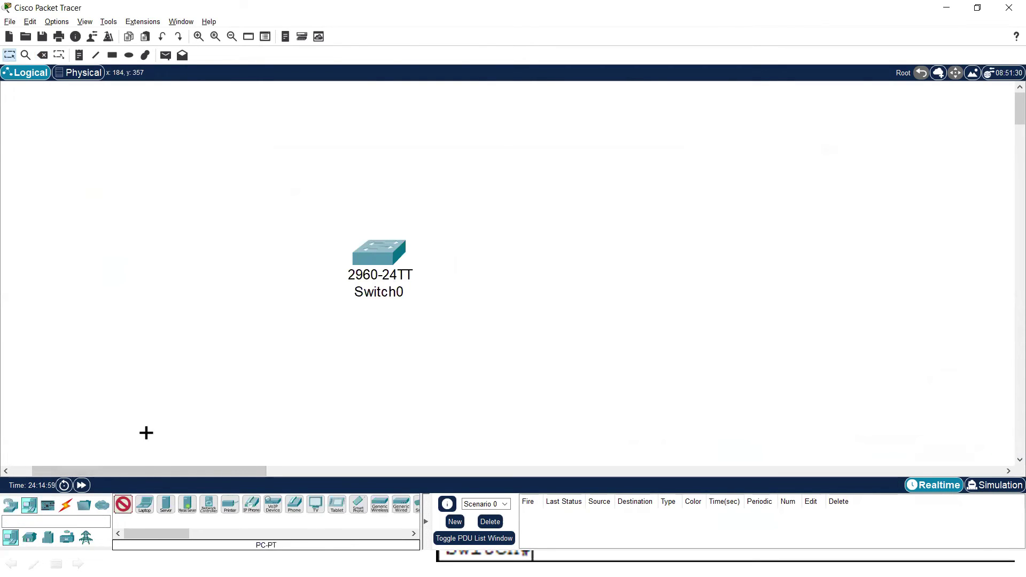
click(146, 168)
click(140, 344)
click(580, 376)
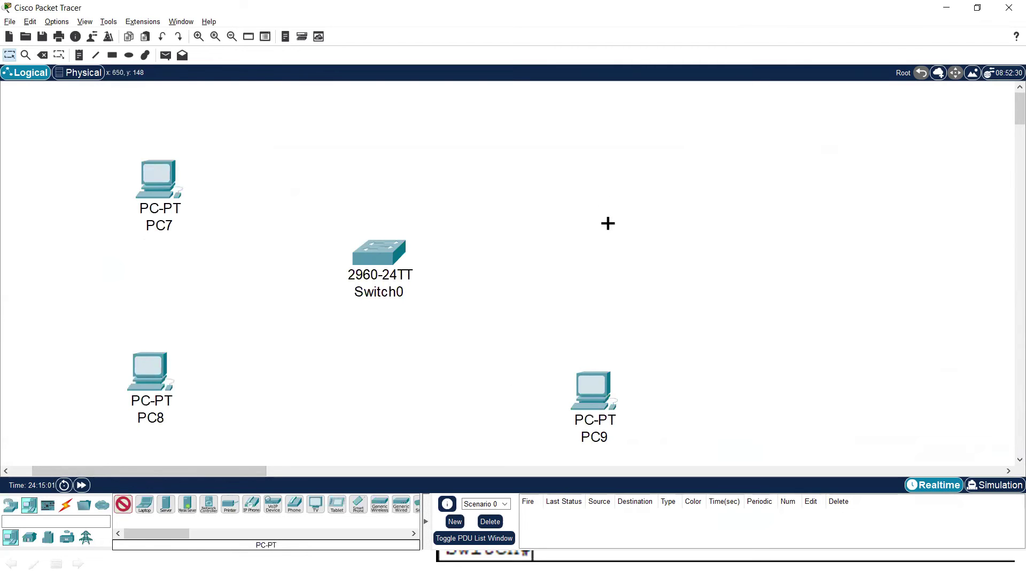
click(589, 171)
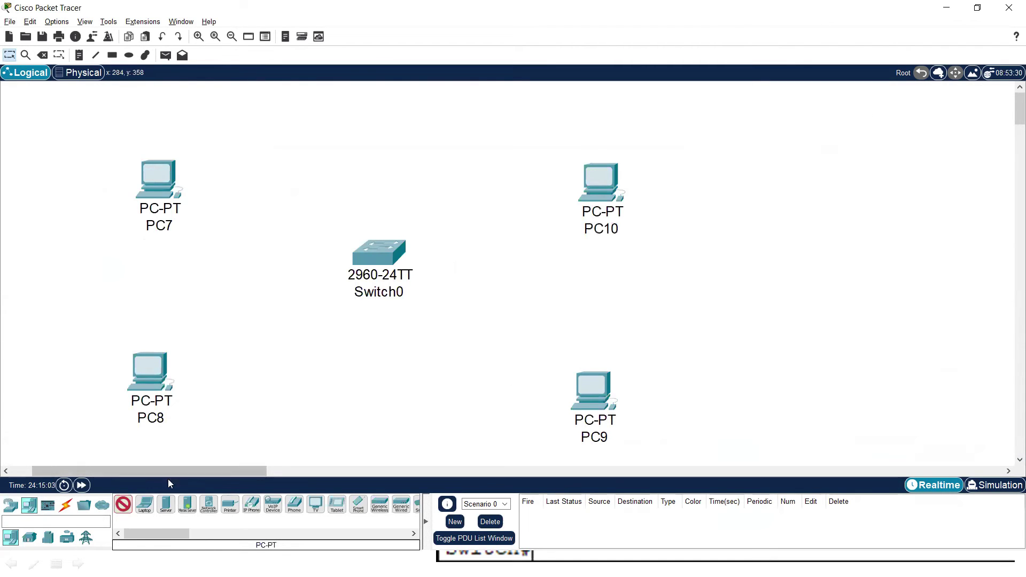
- Cable PC7, PC10, PC9 and PC8 to Switch0 ports Fa0/1 through Fa0/4 in that order with automatically chosen connections
click(65, 505)
click(123, 505)
click(156, 176)
click(377, 250)
click(584, 170)
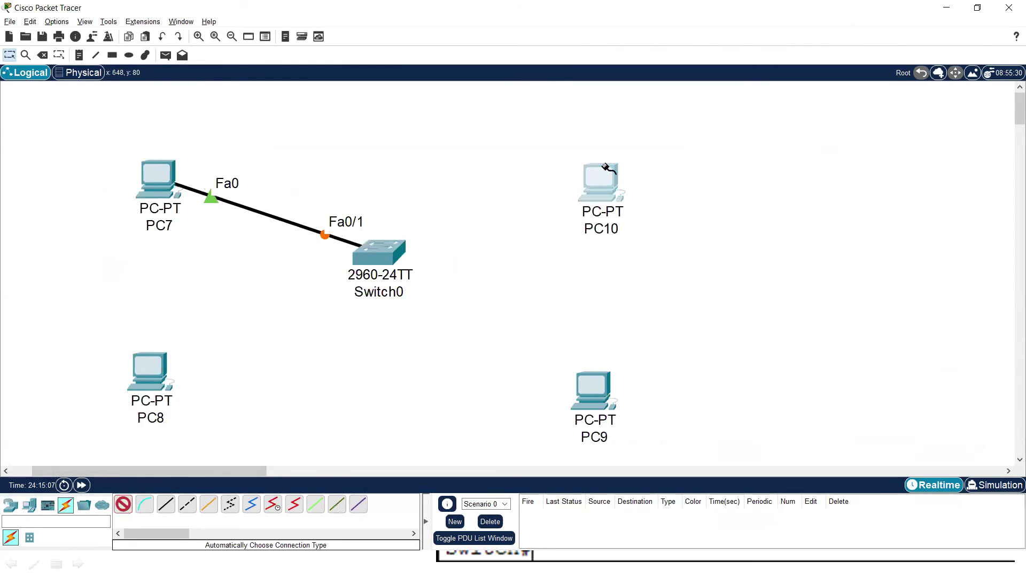
click(371, 255)
click(591, 394)
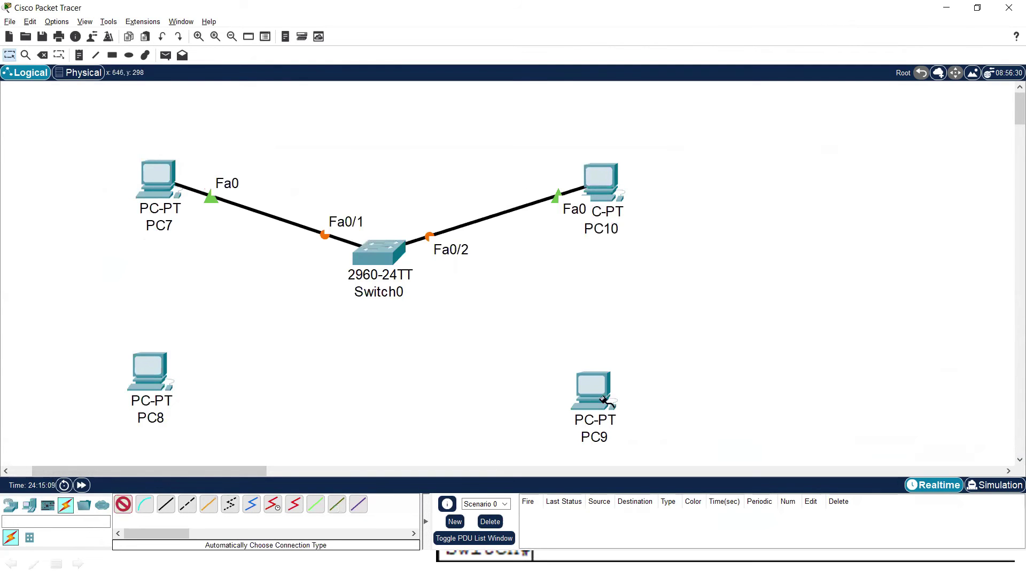
click(381, 253)
click(380, 247)
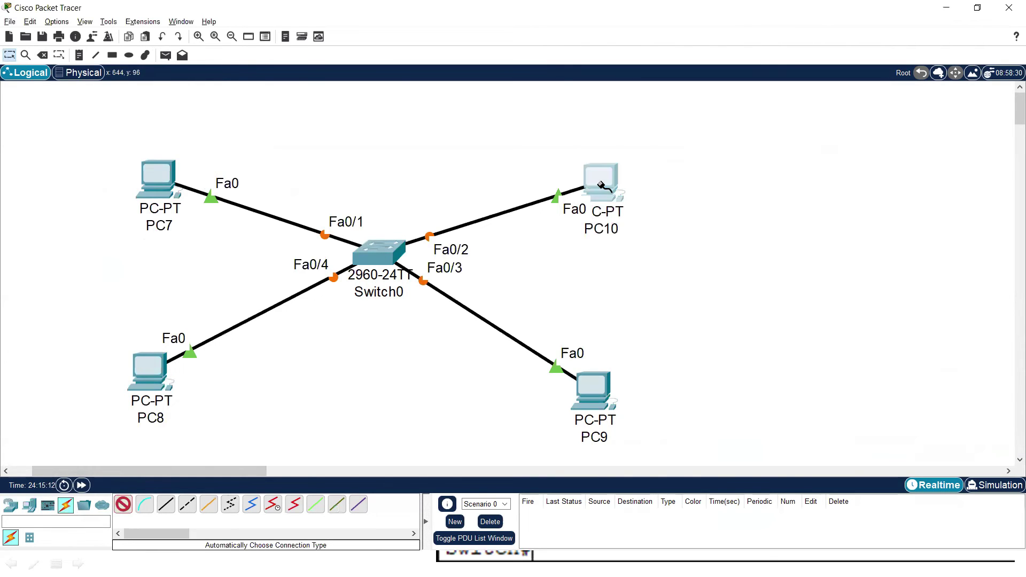
- Move the four PCs closer to Switch0, and shift the whole topology a little to the left
drag(606, 171, 582, 144)
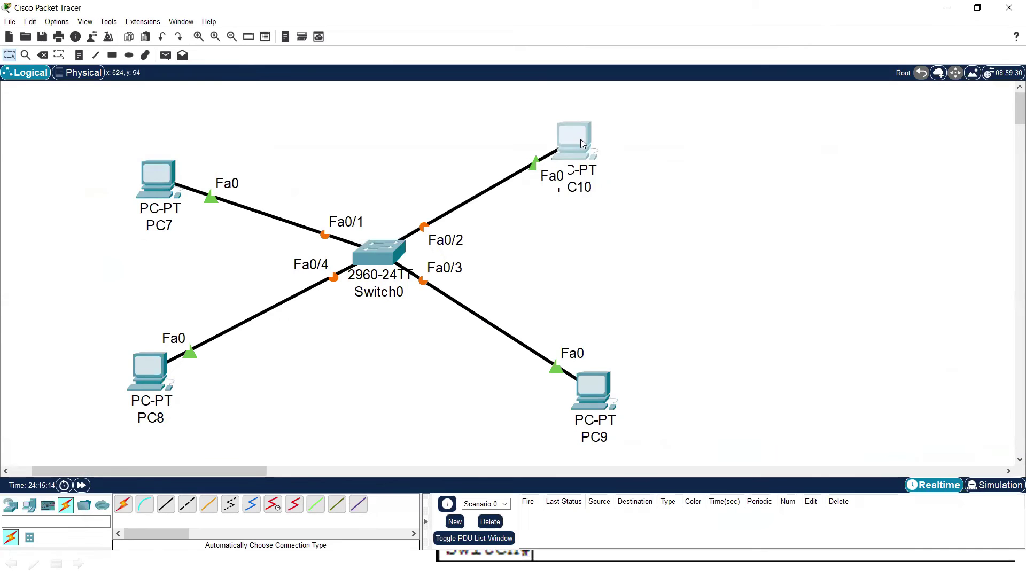
drag(592, 381, 560, 337)
drag(157, 176, 178, 142)
drag(150, 369, 156, 346)
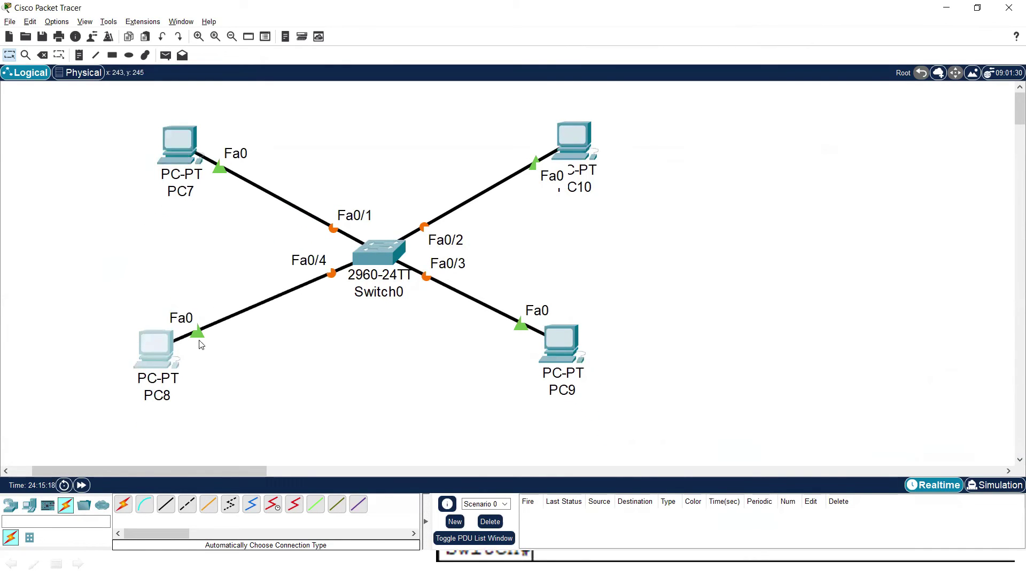
drag(125, 116, 602, 412)
drag(555, 352, 504, 351)
click(703, 315)
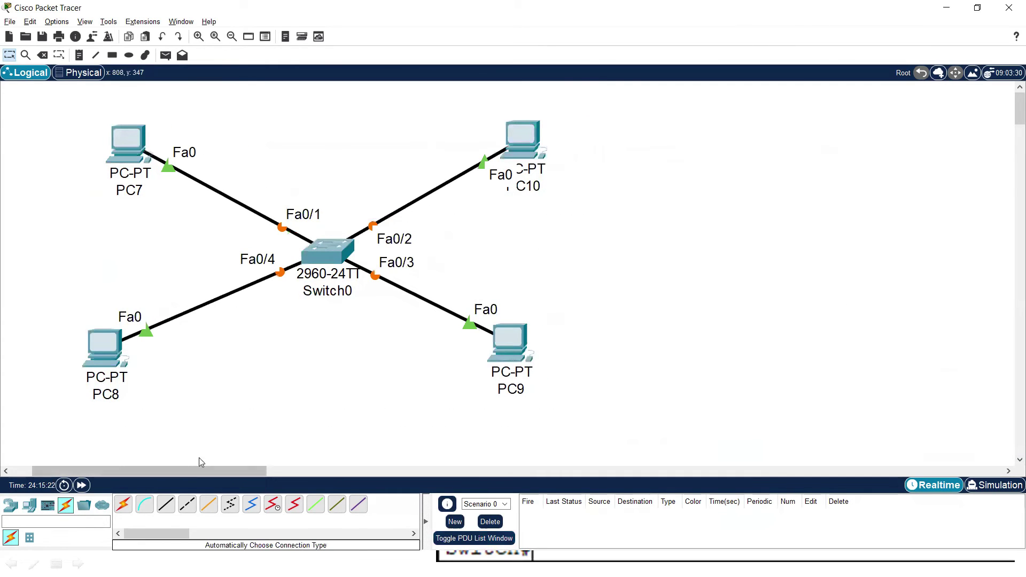
- Place text notes reading 192.168.10.1 beside PC7 and 192.168.10.2 above PC10
click(79, 55)
click(154, 117)
text(192.168.10.1)
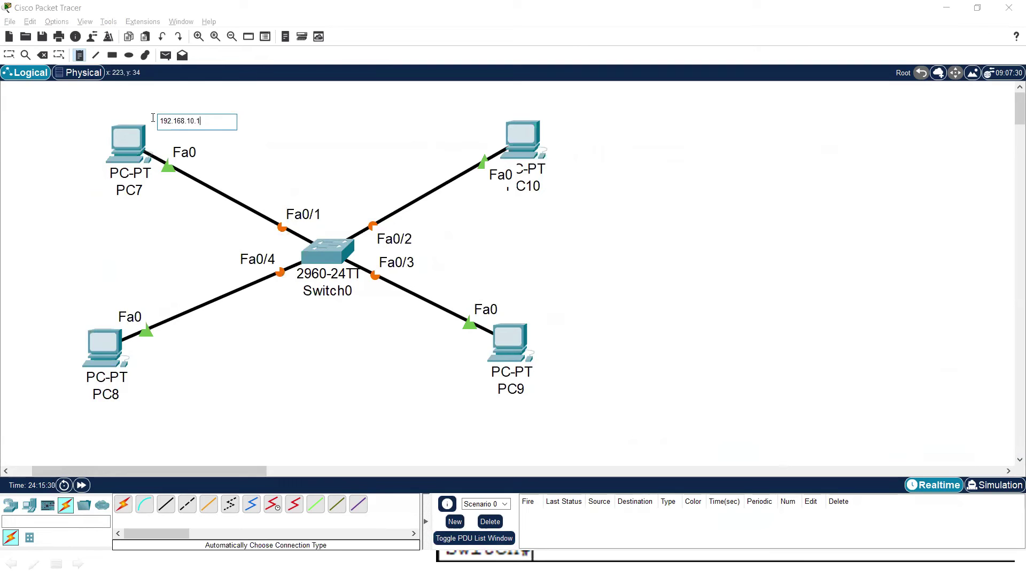
key(ctrl+a)
key(ctrl+c)
click(439, 109)
key(ctrl+v)
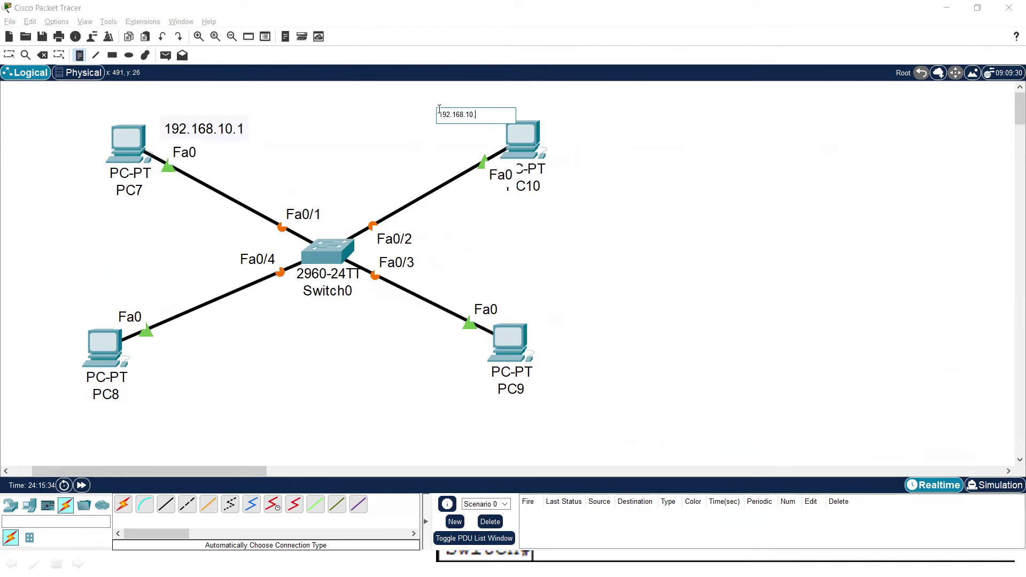
- Place text notes reading 192.168.10.3 beside PC9 and 192.168.10.4 beside PC8
key(ctrl+a)
key(ctrl+c)
click(511, 296)
key(ctrl+v)
key(BackSpace)
key(ctrl+a)
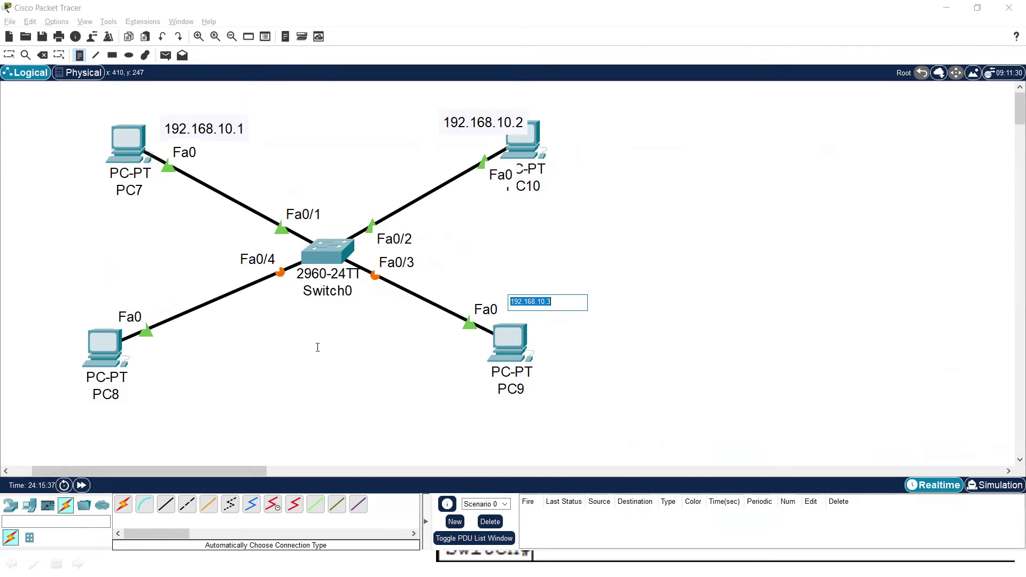
click(148, 361)
text(192.168.10.3)
key(BackSpace)
text(4)
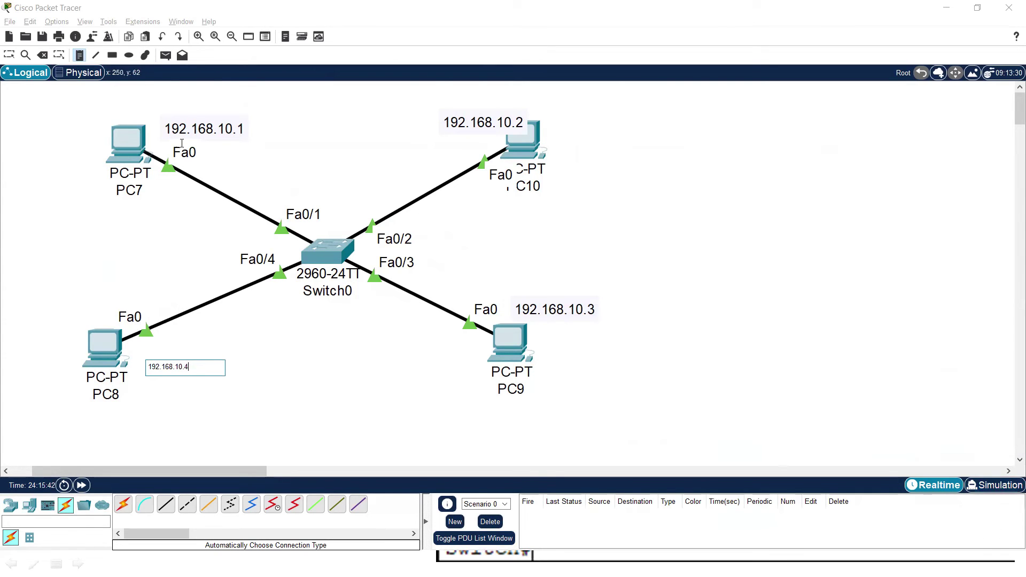
click(190, 129)
key(Escape)
- Assign PC7 the static IPv4 address 192.168.10.1 with subnet mask 255.255.255.0, copying the address from its note
double_click(213, 129)
key(ctrl+a)
key(ctrl+c)
click(243, 126)
click(127, 142)
click(422, 114)
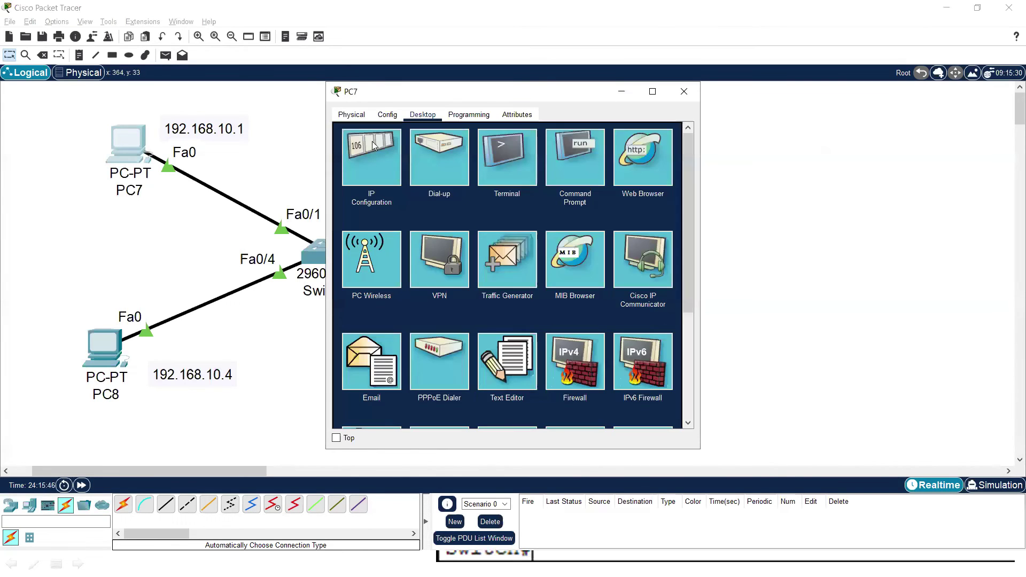
click(371, 155)
click(501, 195)
key(ctrl+v)
key(Tab)
click(684, 91)
- Assign PC10 the static IPv4 address 192.168.10.2 with subnet mask 255.255.255.0, copying the address from its note
double_click(510, 126)
key(ctrl+a)
key(ctrl+c)
click(536, 142)
click(422, 116)
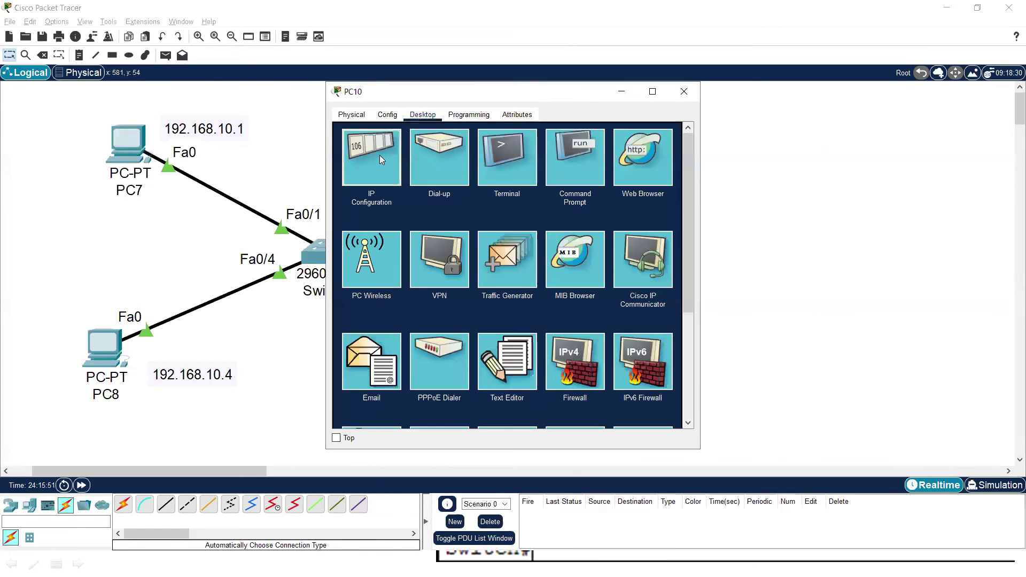
click(379, 155)
click(485, 192)
key(ctrl+v)
key(Tab)
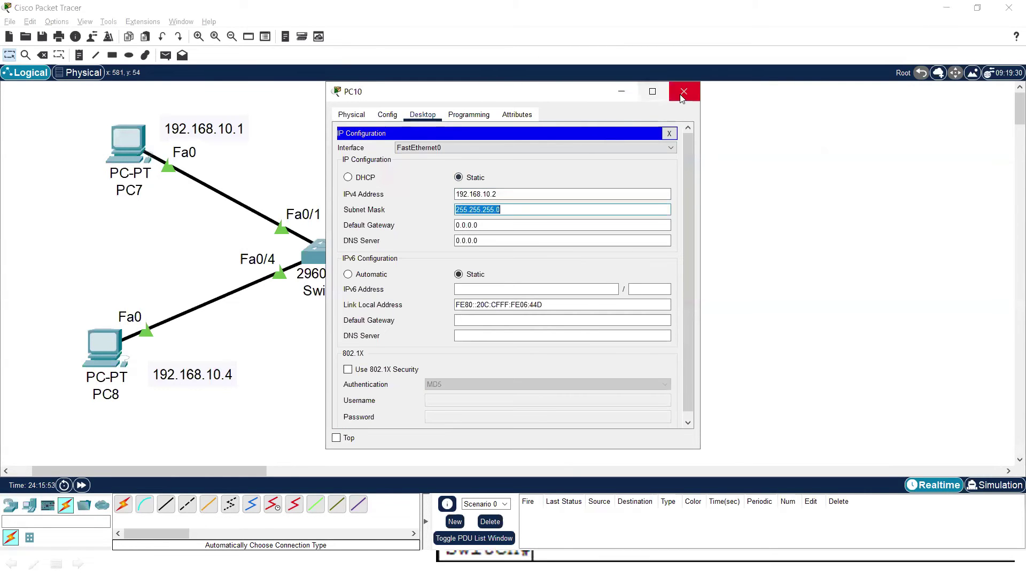
click(684, 92)
- Assign PC9 the static IPv4 address 192.168.10.3 with subnet mask 255.255.255.0
click(510, 342)
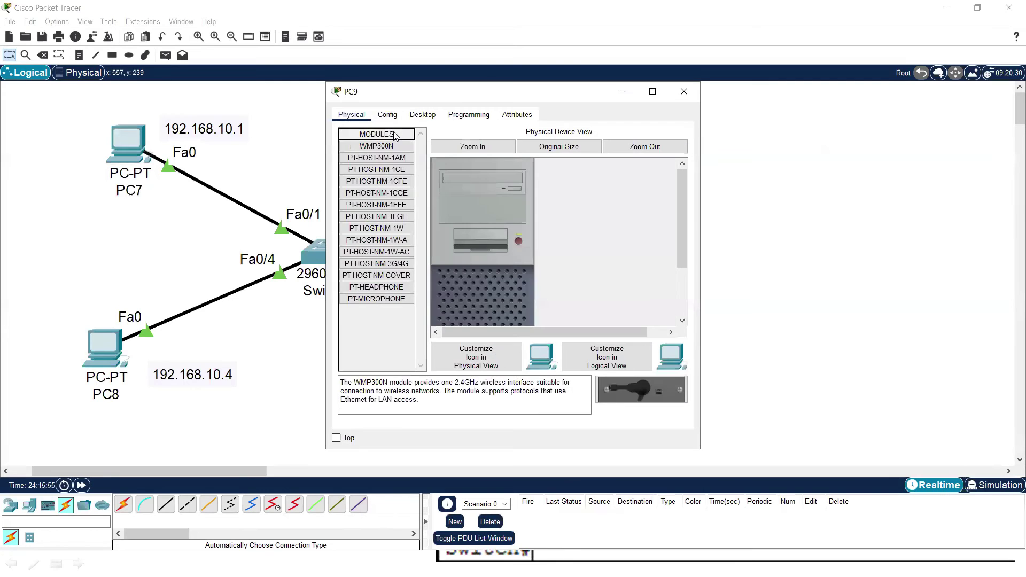
click(423, 114)
click(384, 154)
click(466, 191)
text(192.168.10.)
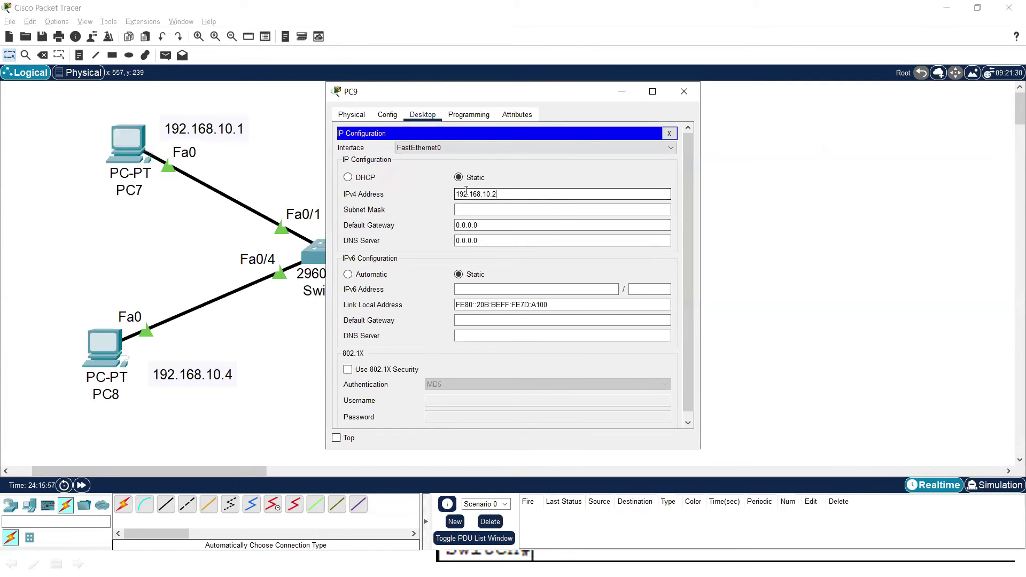
text(3)
key(Tab)
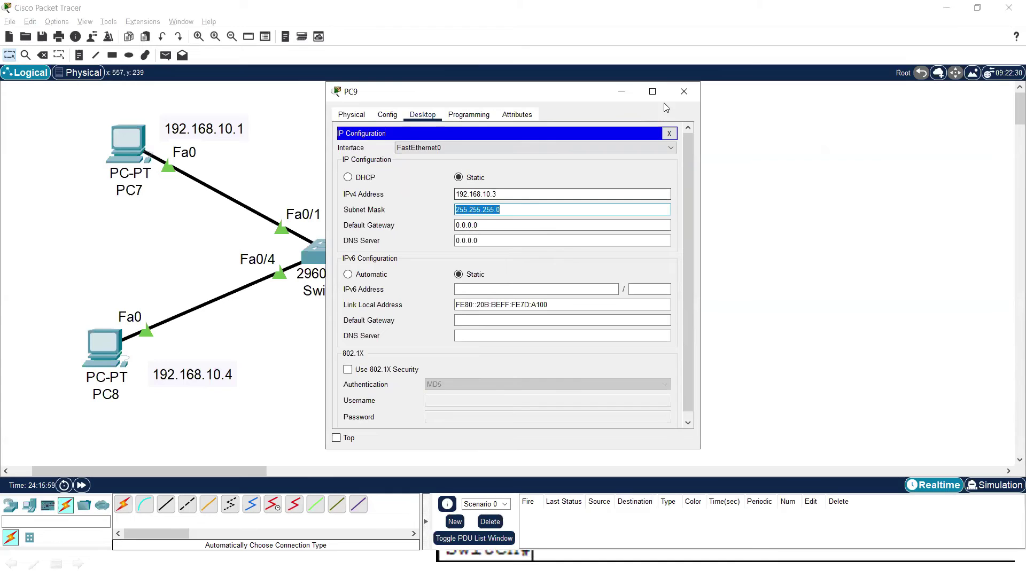
click(684, 91)
- Assign PC8 the static IPv4 address 192.168.10.4 with subnet mask 255.255.255.0
click(104, 355)
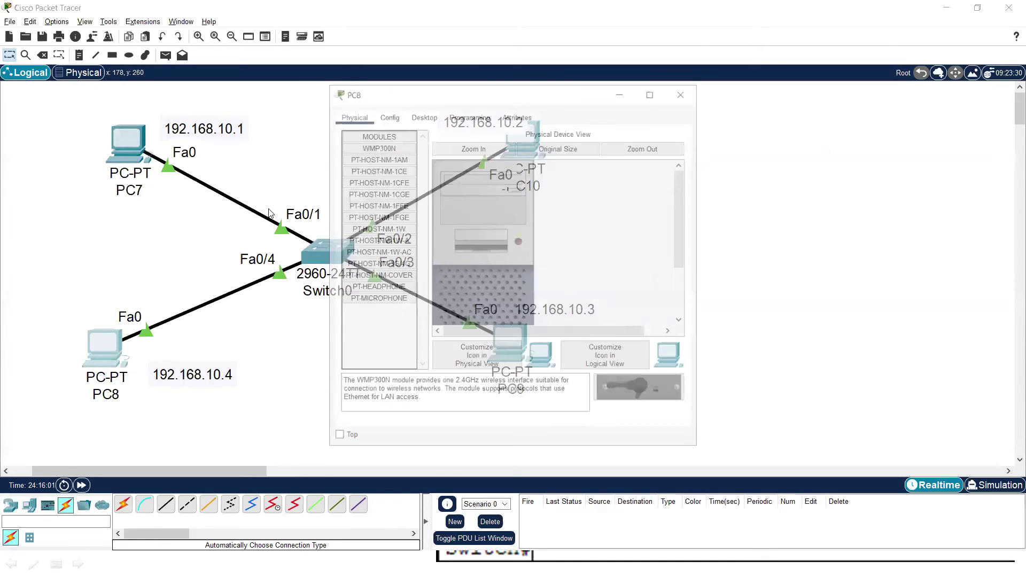
click(420, 114)
click(371, 157)
click(487, 192)
text(192.168.10.)
text(2)
text(4)
key(Tab)
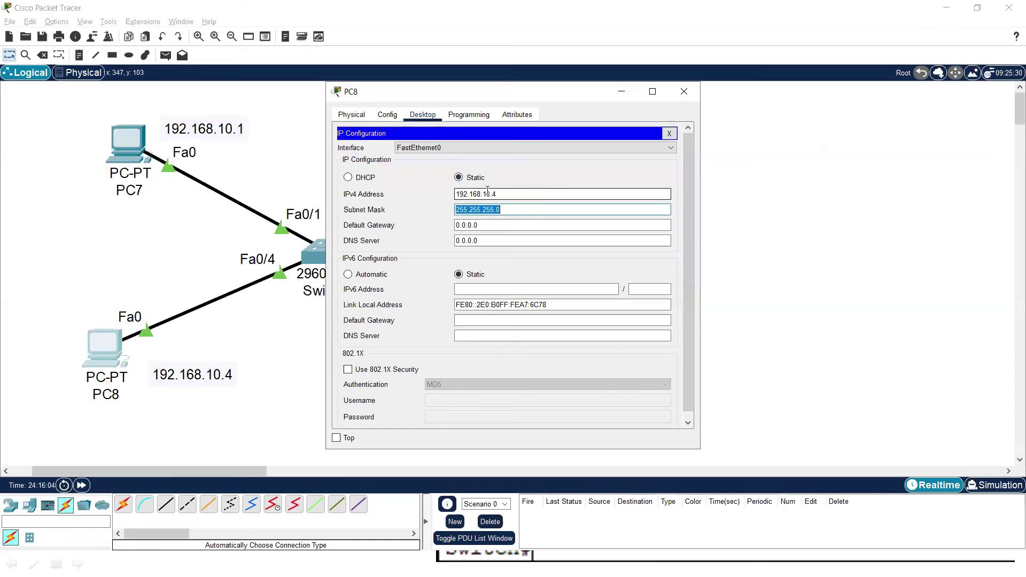
click(684, 91)
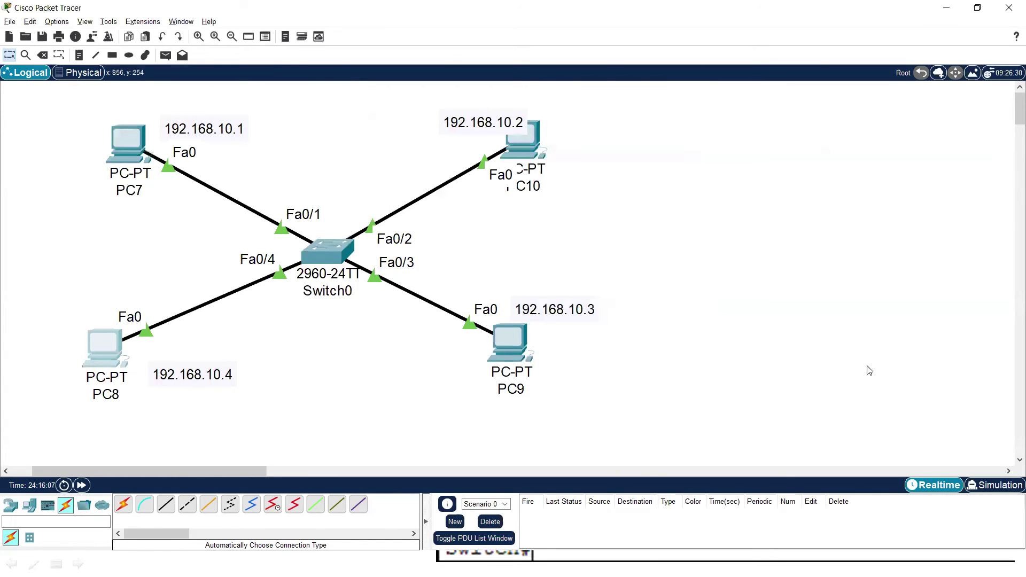
- Open Switch0's command line beside the topology and enter privileged mode with en
click(330, 255)
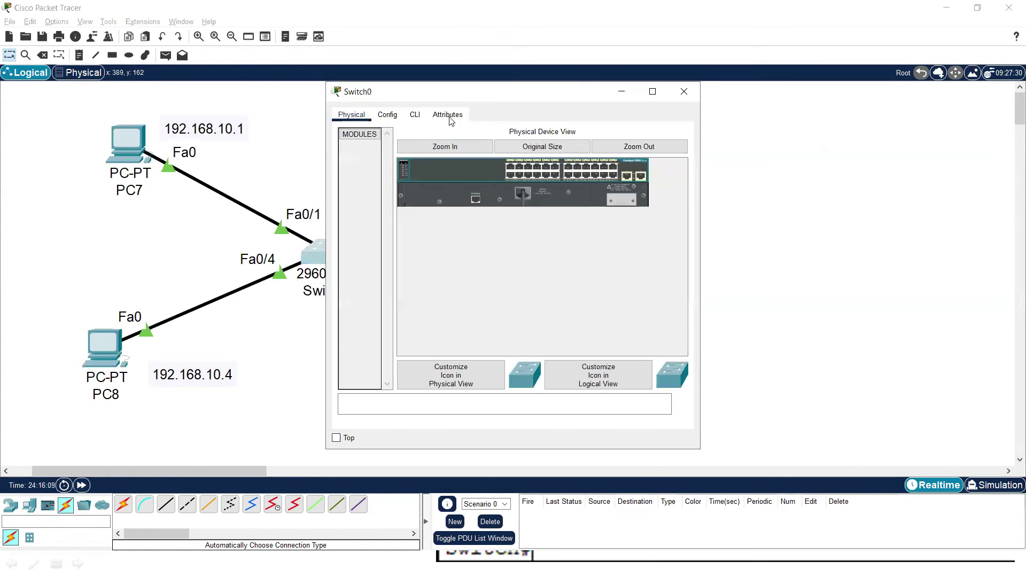
drag(470, 92, 630, 114)
click(575, 137)
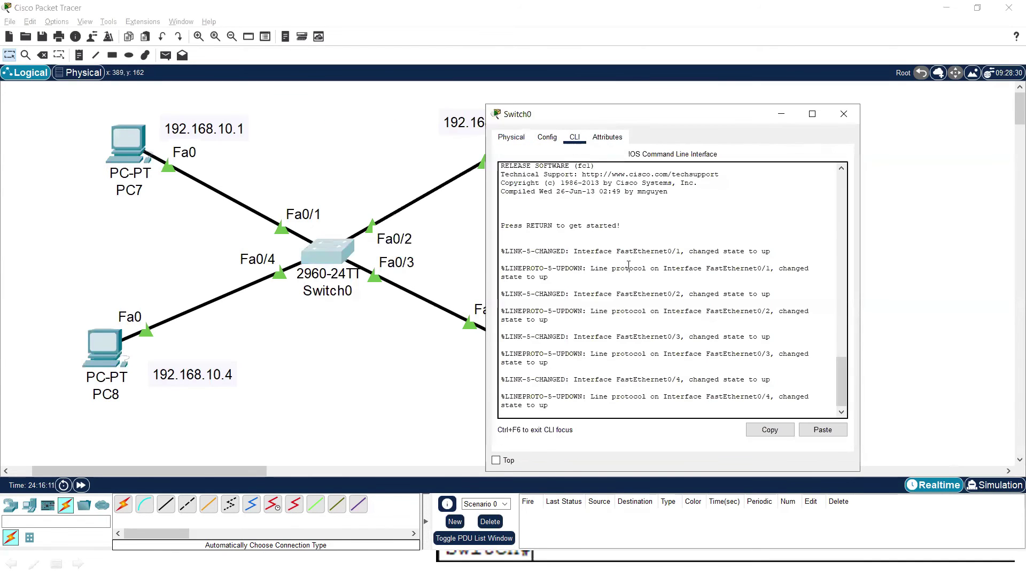
scroll(628, 266, down, 1)
text(en)
key(Return)
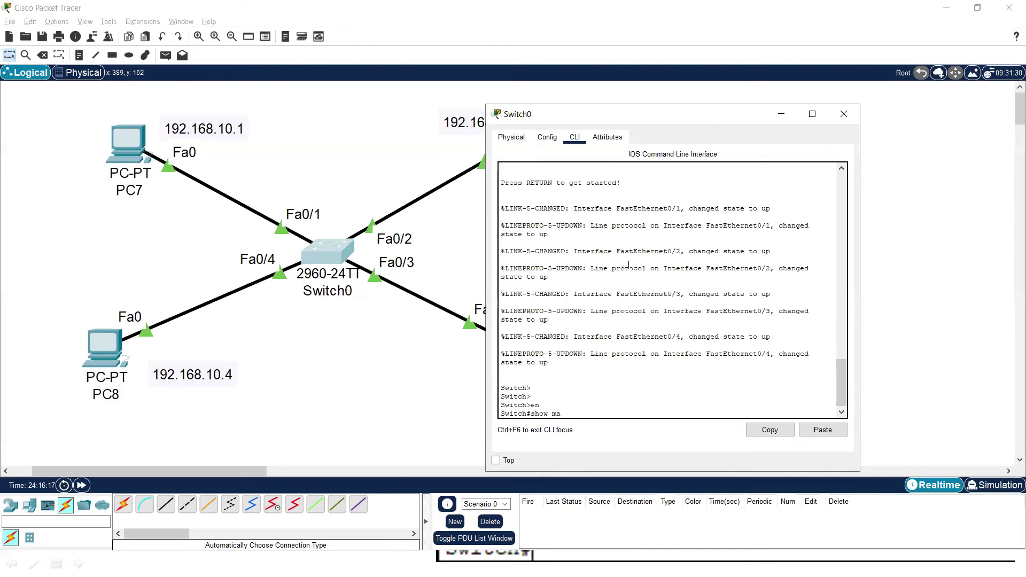
- Display the MAC addresses learned by Switch0 with the command show mac address-table
text(show ma)
key(Tab)
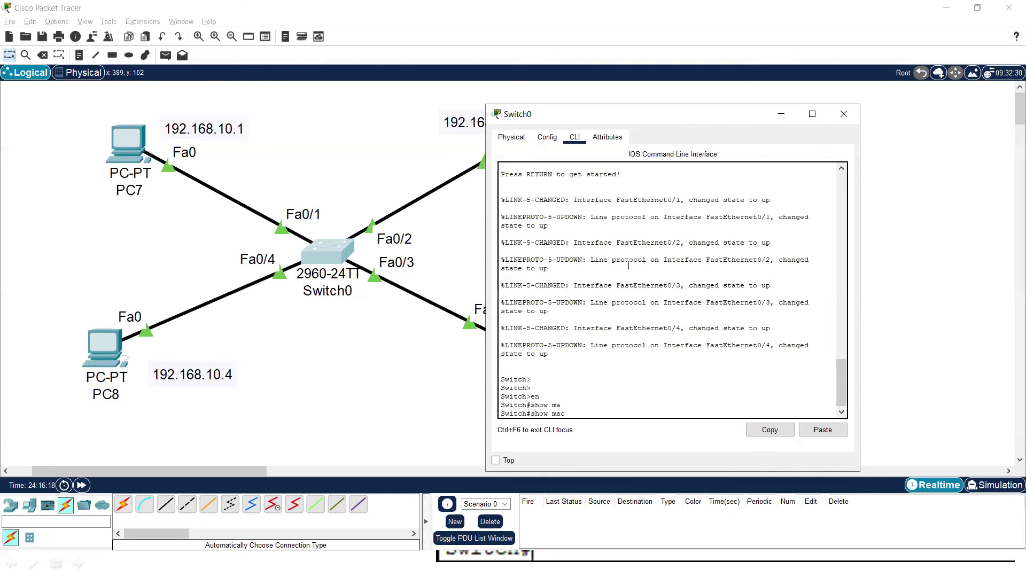
text(c a)
key(Tab)
key(Return)
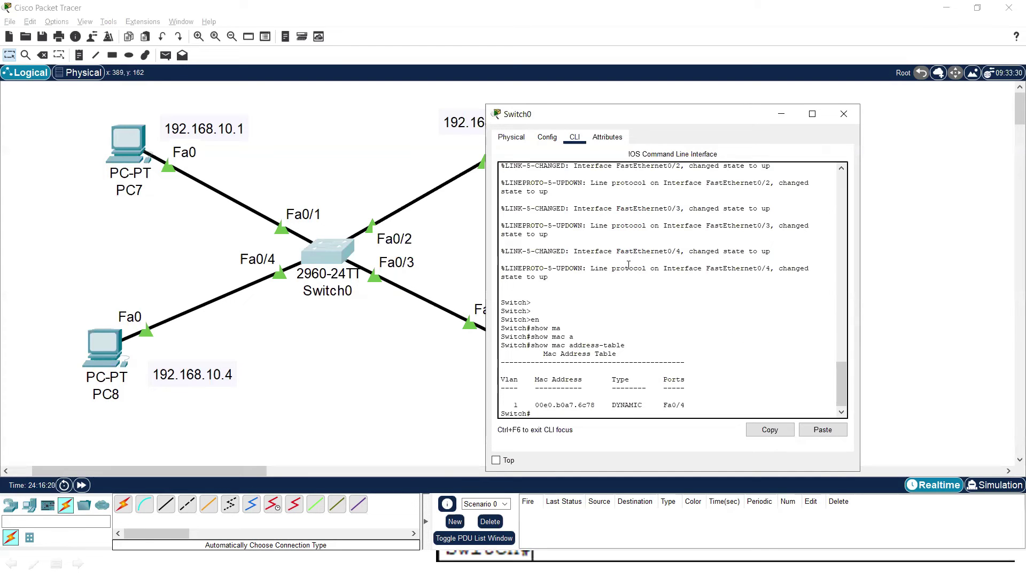
key(Return)
key(Return)
key(Return)
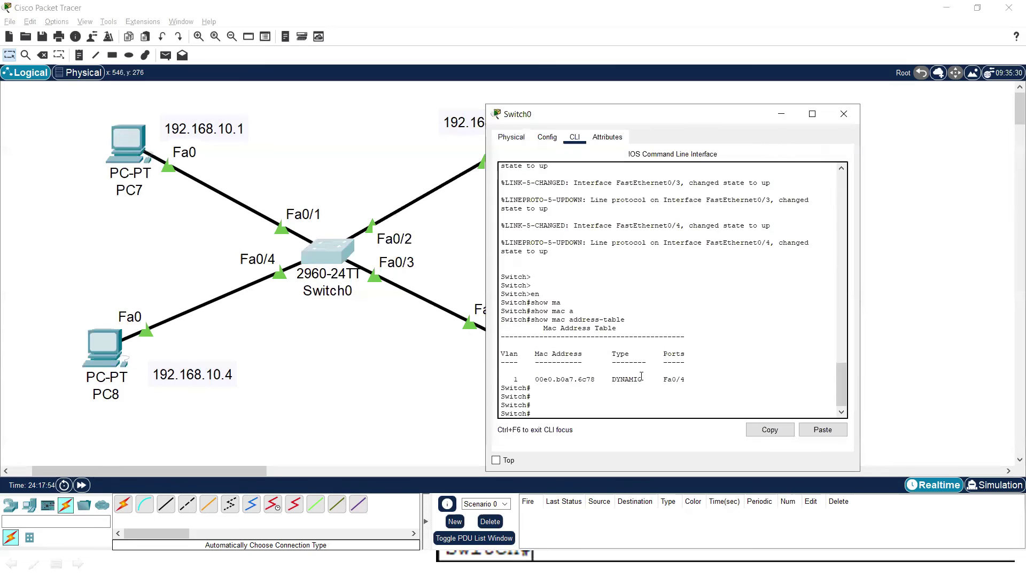
- Run show mac address-table on Switch0 again to recheck the learned entries, and close the switch window
key(Up)
key(Return)
key(Return)
key(Up)
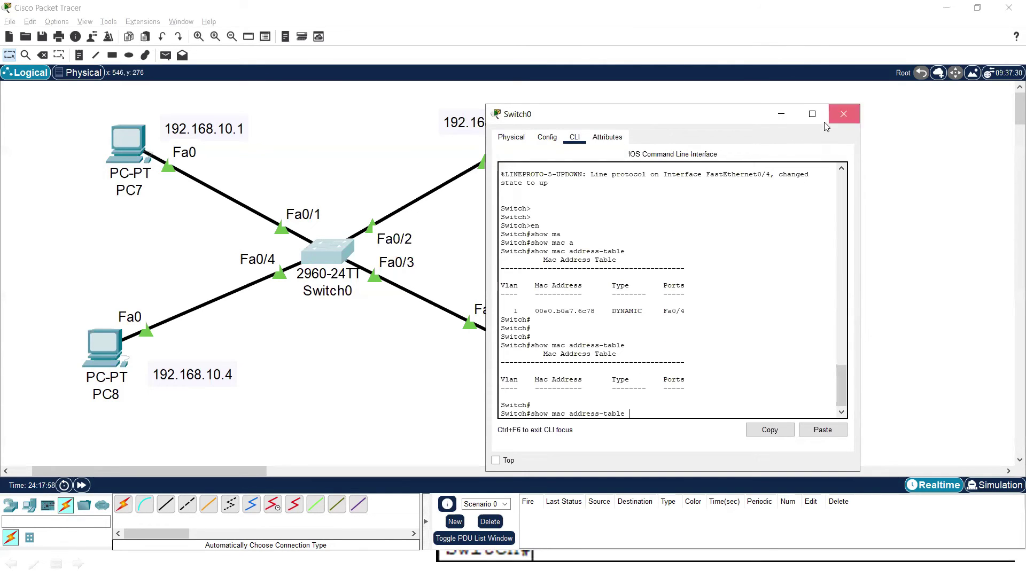
click(843, 114)
drag(64, 123, 567, 409)
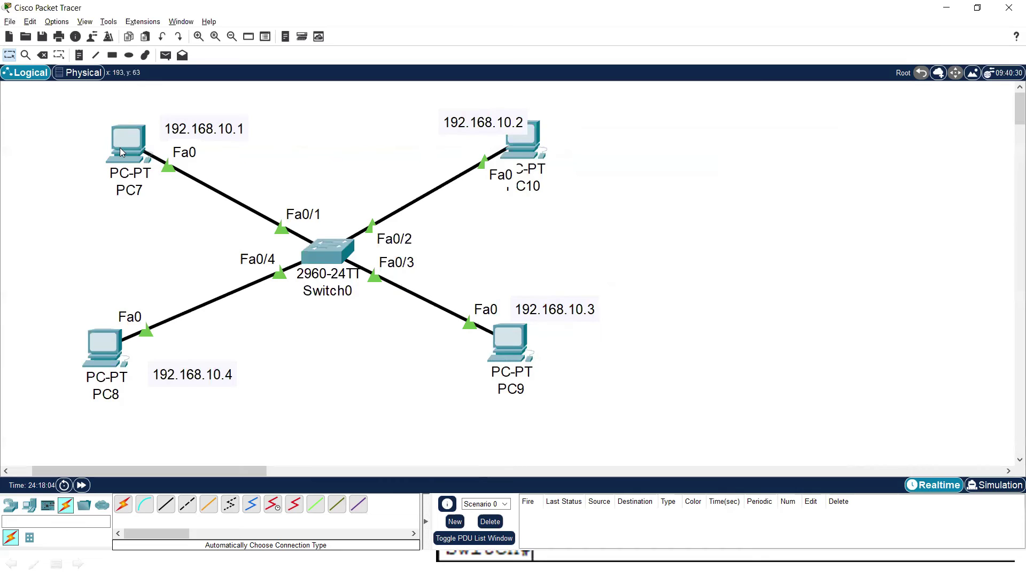
- Check PC7's device summary and its IP configuration, including the subnet mask and default gateway
mouse_move(119, 147)
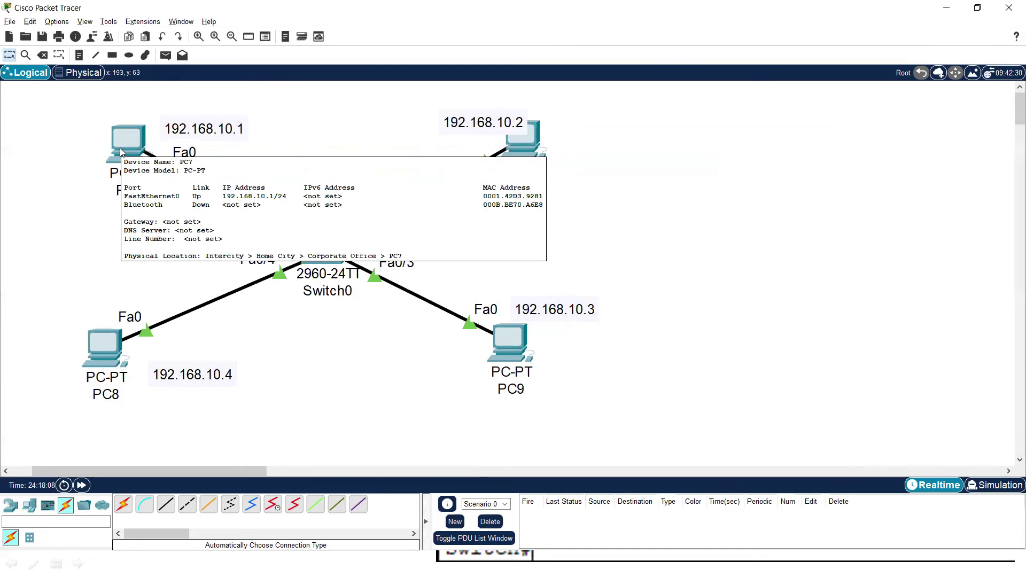
click(120, 148)
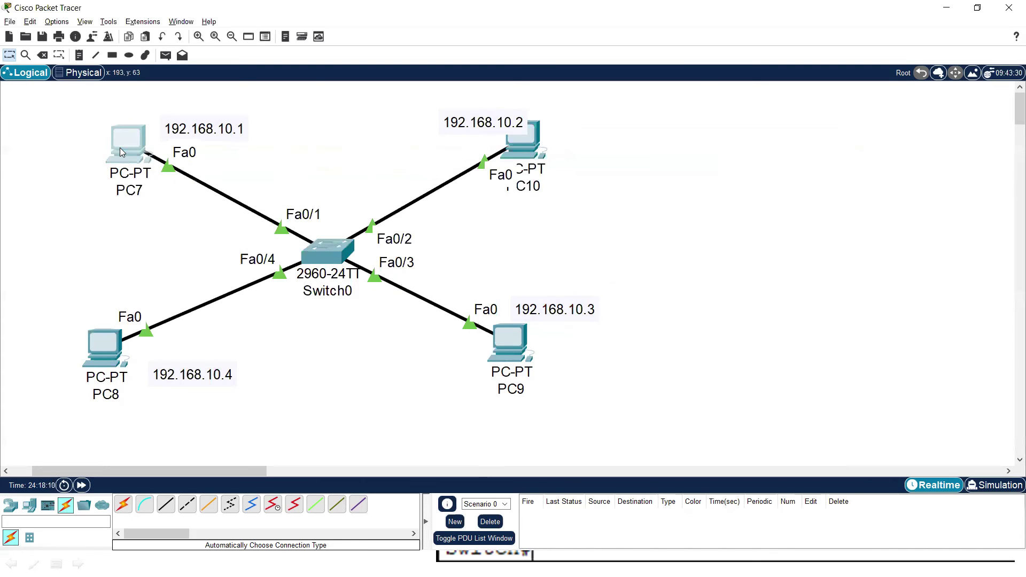
click(369, 152)
click(517, 194)
key(Tab)
key(Tab)
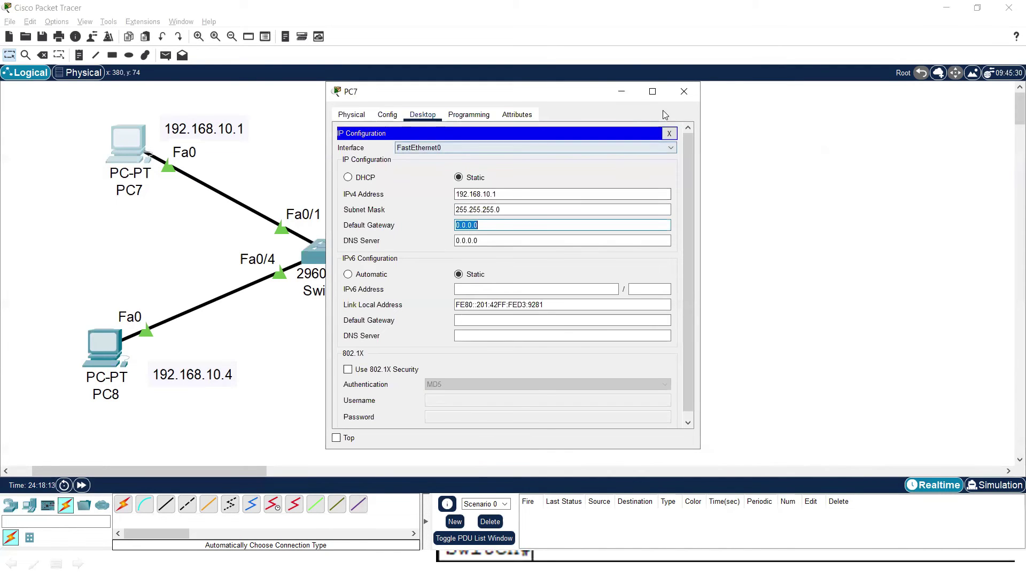
click(683, 91)
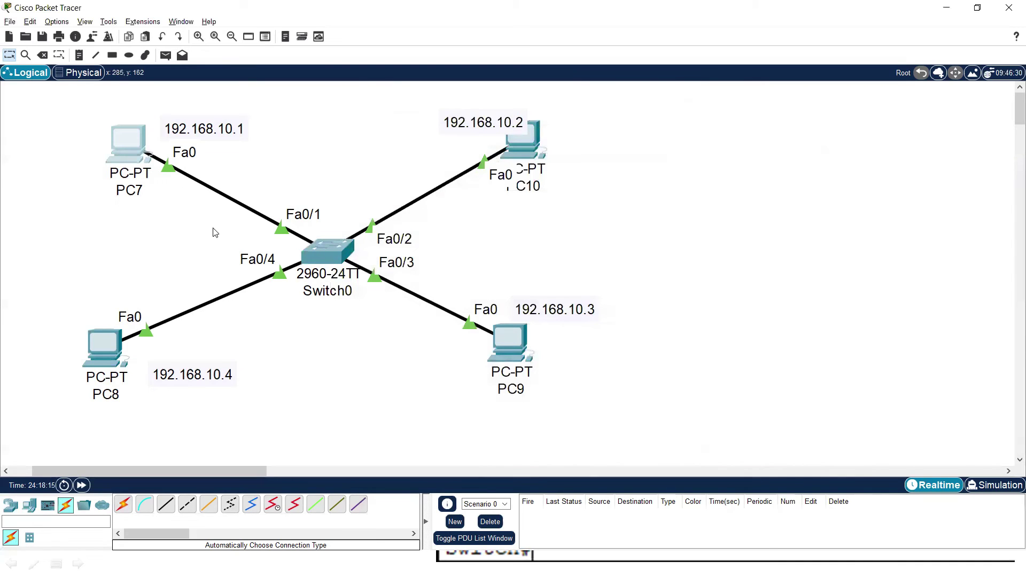
- Switch the network from Realtime to Simulation mode
click(995, 485)
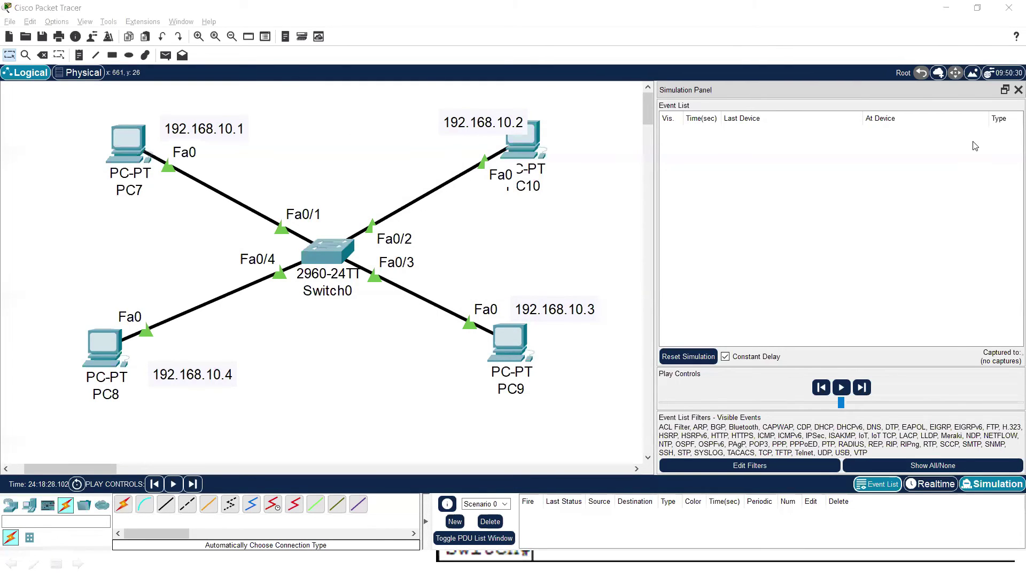
mouse_move(93, 133)
mouse_down()
mouse_move(171, 170)
mouse_move(155, 197)
mouse_up()
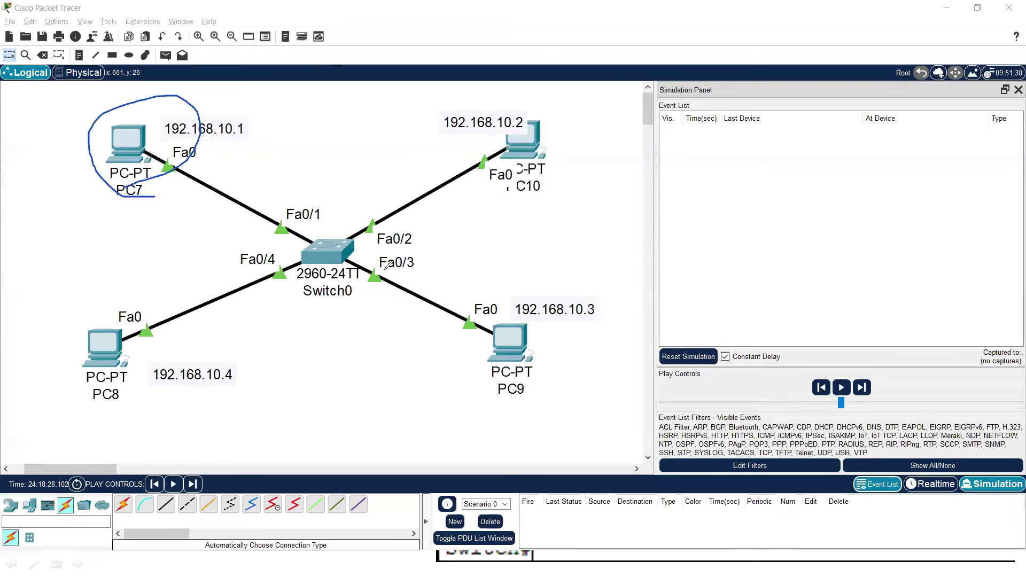
mouse_move(467, 286)
mouse_down()
mouse_move(592, 367)
mouse_move(438, 331)
mouse_move(493, 272)
mouse_up()
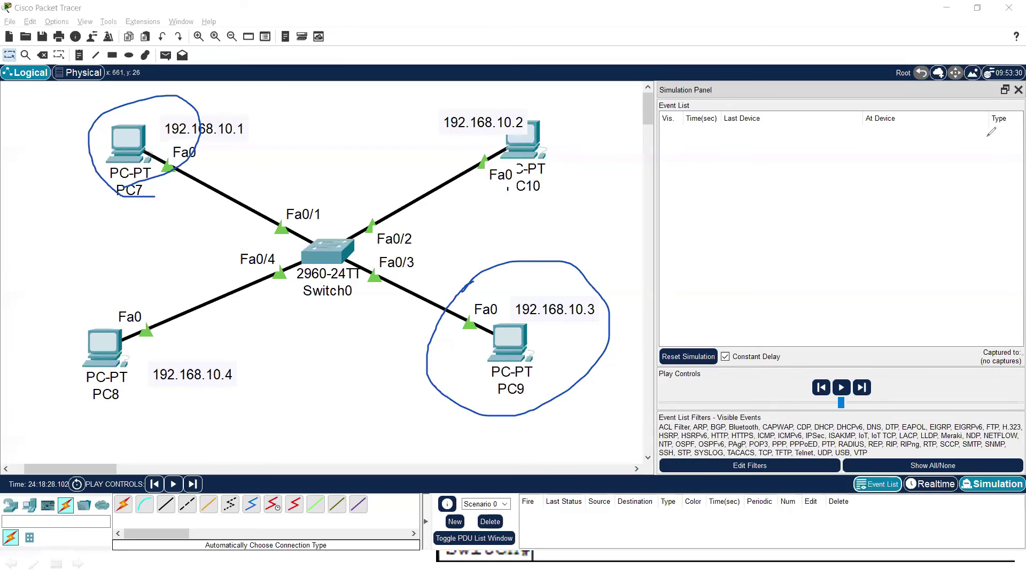
key(Escape)
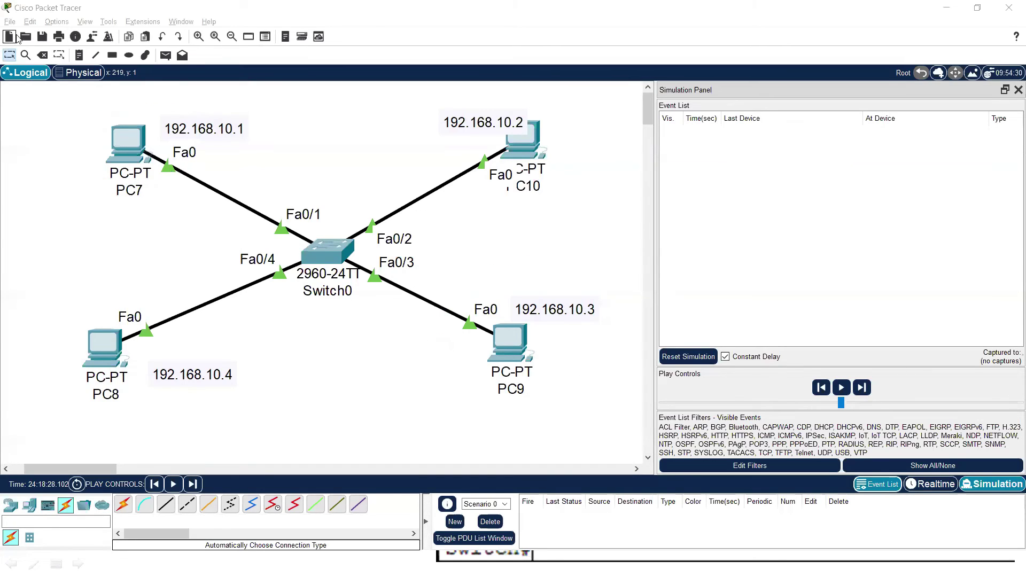
- Add a SOURCE note beside PC7 and a DESTINATION note just below PC9
click(70, 205)
text(sOURCE)
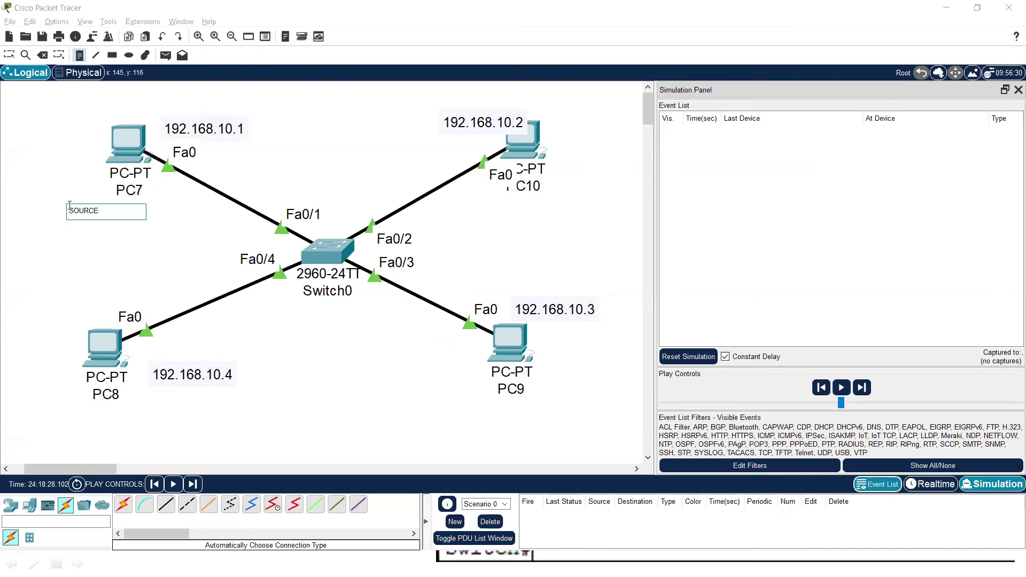
click(469, 423)
text(STINATION)
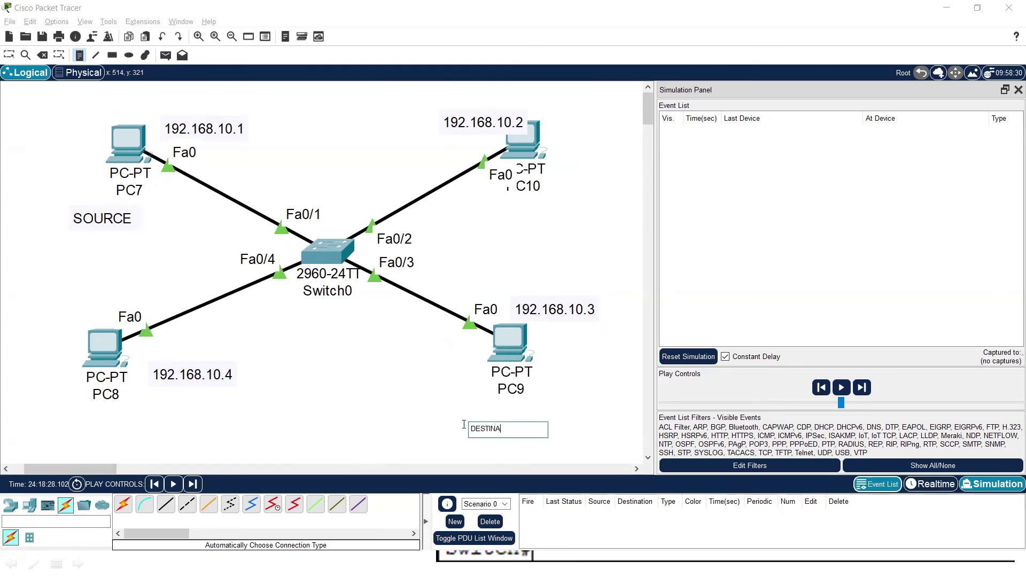
click(604, 365)
key(Escape)
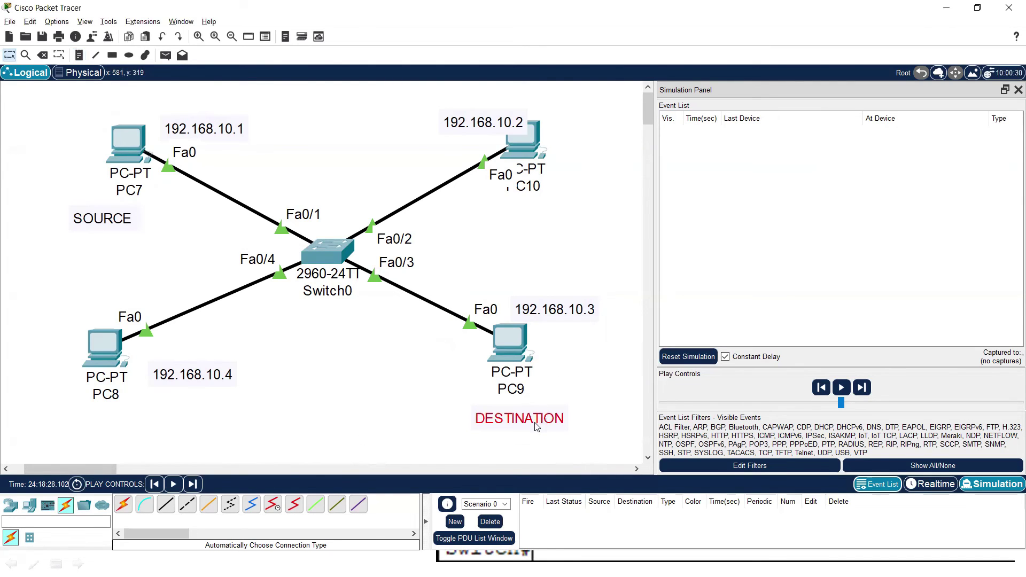
drag(96, 220, 50, 147)
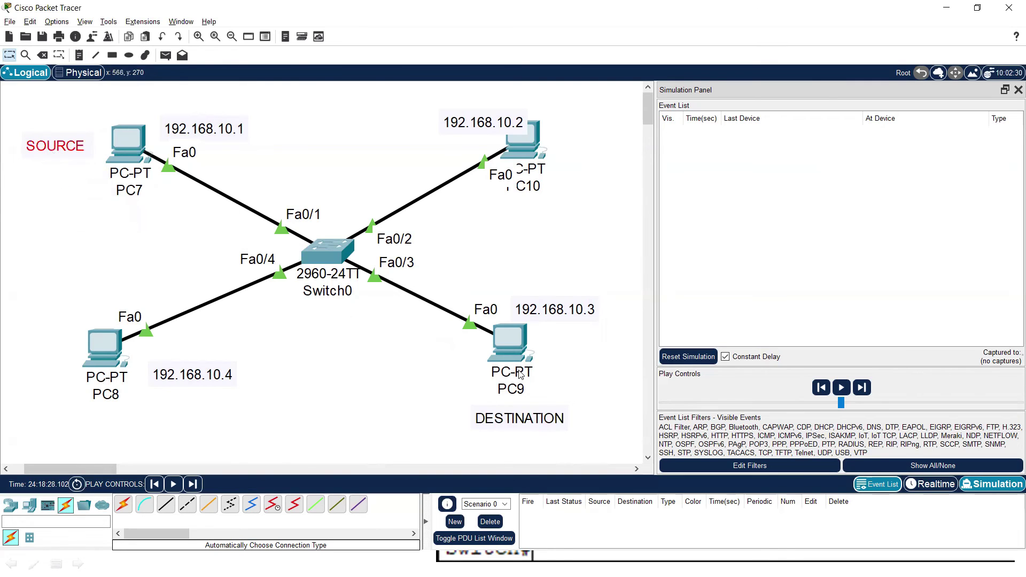
- Enter ping 192.168.10.3 at PC7's Command Prompt without running it, and dismiss the PC7 window
click(121, 140)
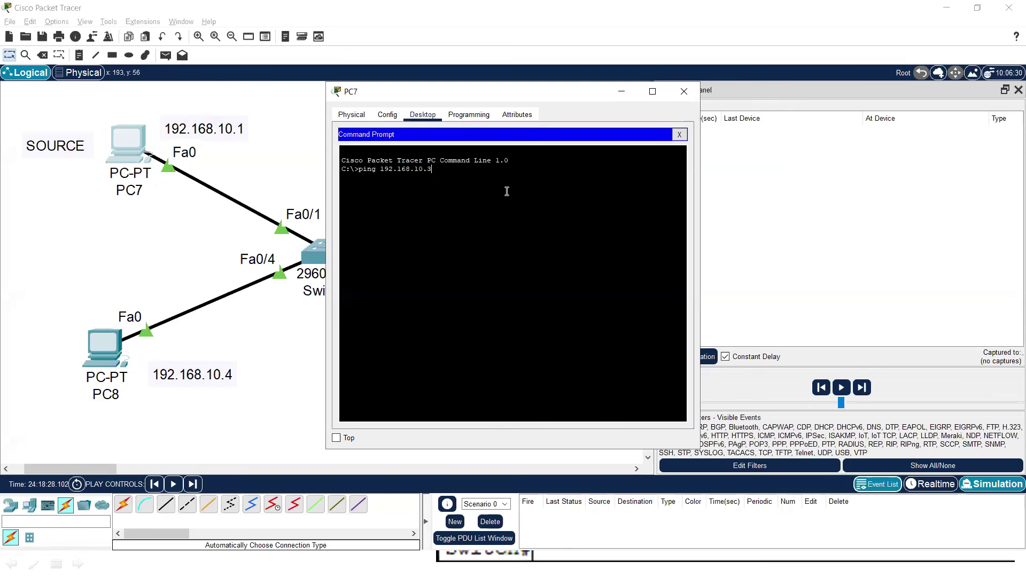
key(alt+F4)
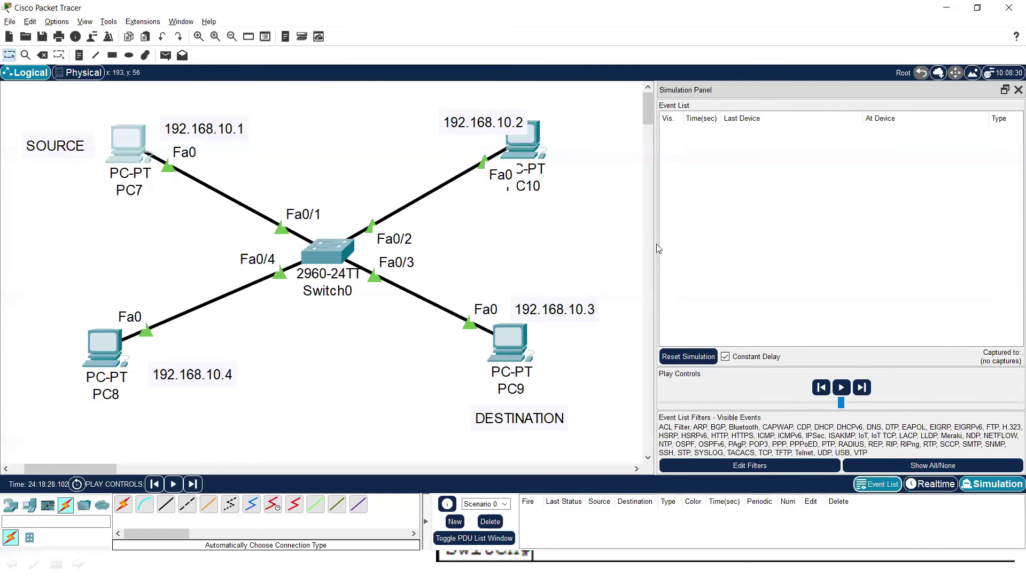
- Widen the Simulation Panel, run the prepared ping 192.168.10.3 at PC7's Command Prompt, and minimize the PC7 window
drag(648, 242, 630, 242)
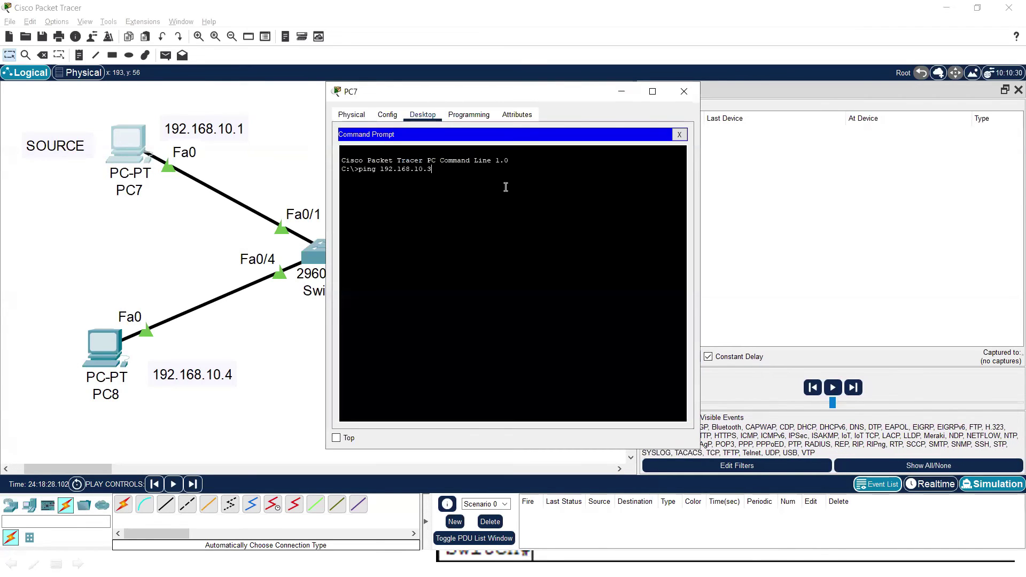
key(Return)
click(621, 92)
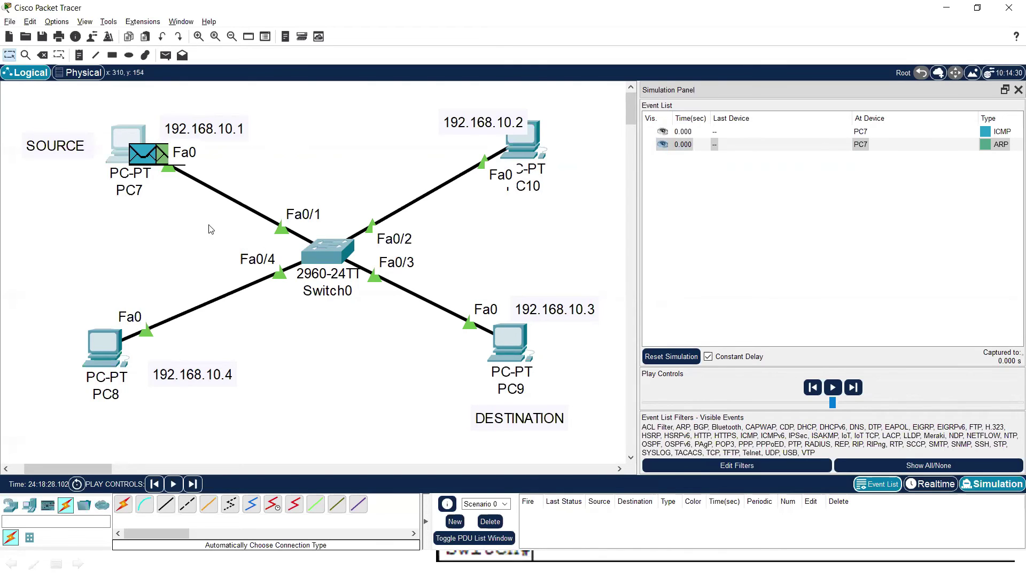
- Check the OSI layers and outbound details of the ARP packet waiting at PC7, and dismiss the PDU information
click(162, 156)
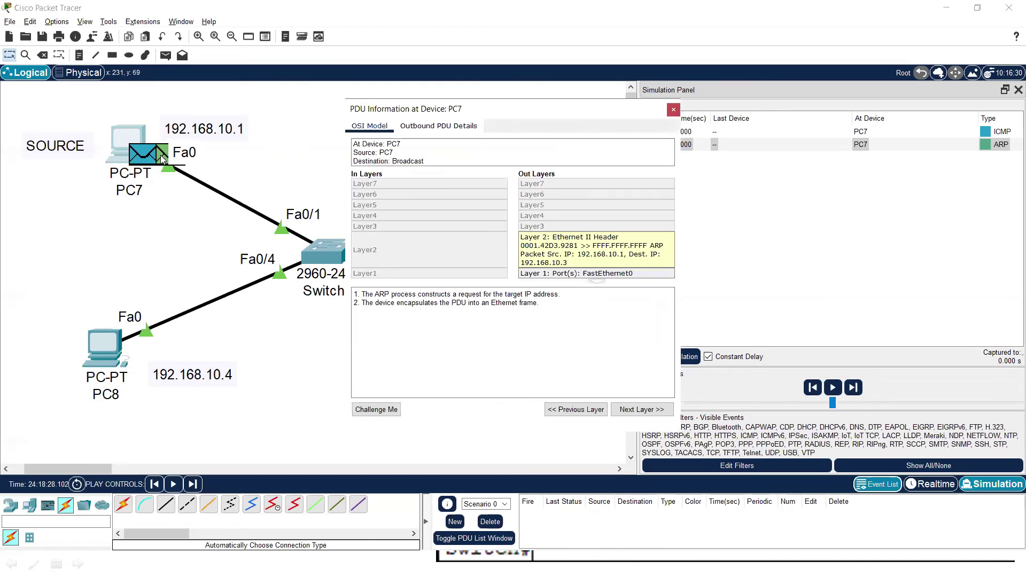
click(453, 128)
click(674, 109)
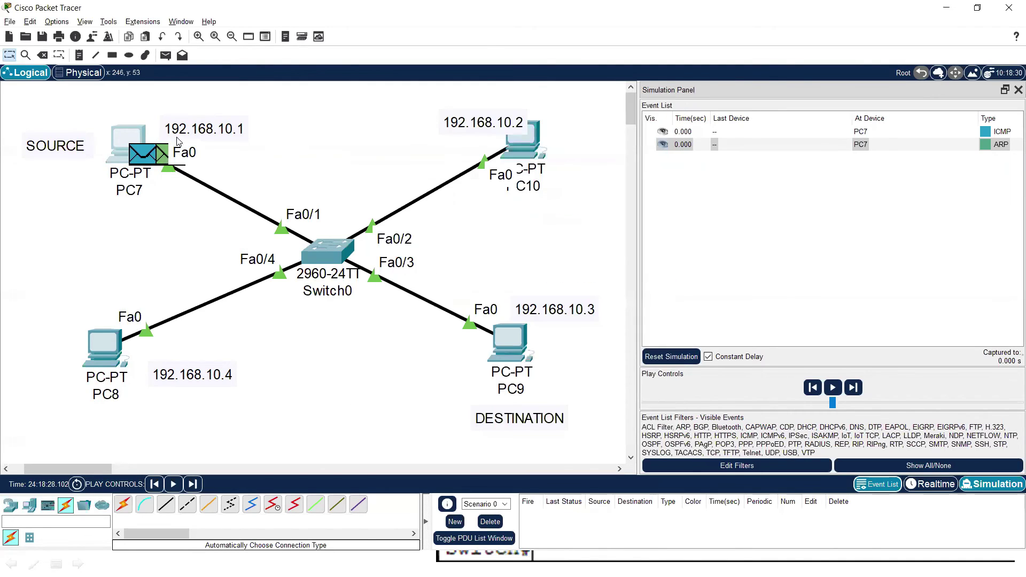
drag(88, 98, 178, 193)
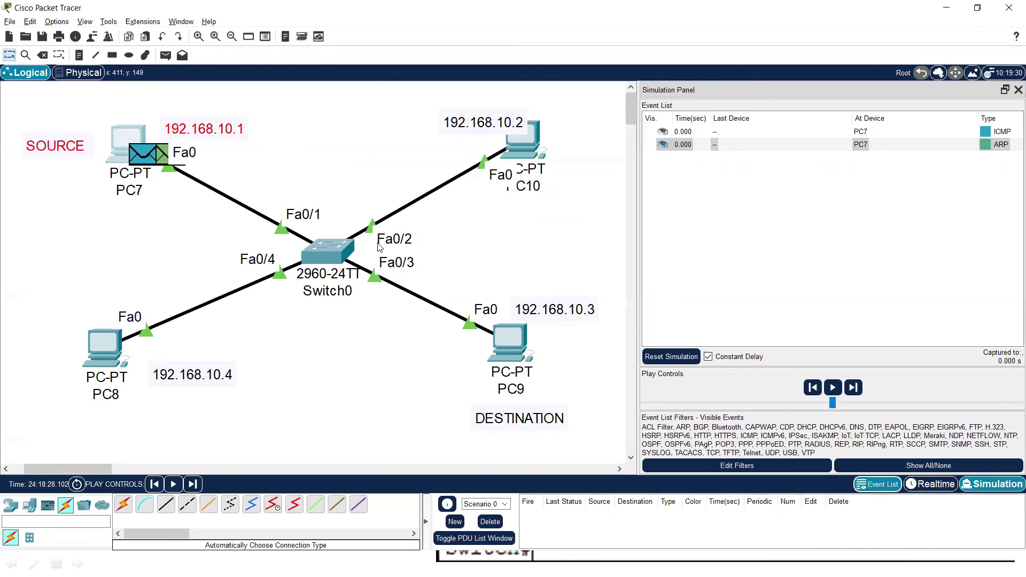
drag(482, 280, 578, 411)
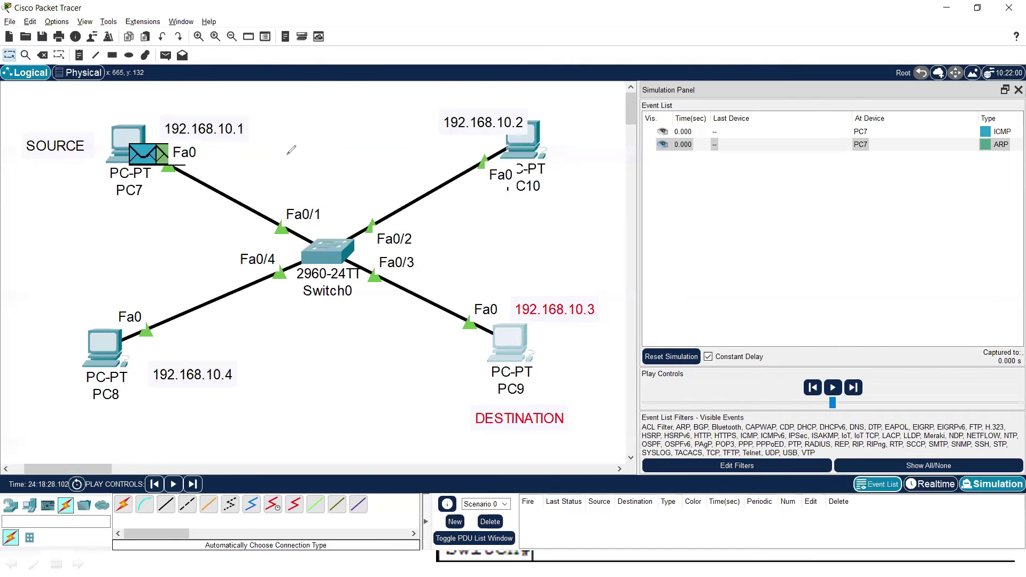
mouse_move(153, 98)
mouse_down()
mouse_move(514, 288)
mouse_move(501, 274)
mouse_move(522, 271)
mouse_up()
mouse_move(103, 187)
mouse_down()
mouse_move(161, 104)
mouse_move(198, 163)
mouse_move(138, 193)
mouse_move(102, 172)
mouse_up()
mouse_move(445, 354)
mouse_down()
mouse_move(474, 299)
mouse_move(577, 336)
mouse_move(531, 412)
mouse_move(429, 378)
mouse_move(452, 319)
mouse_up()
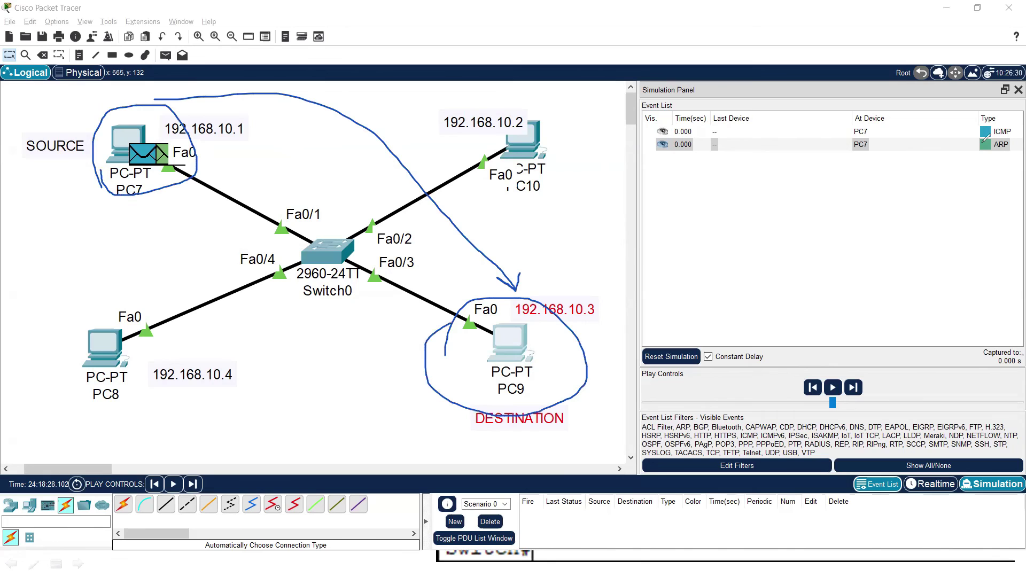
key(Escape)
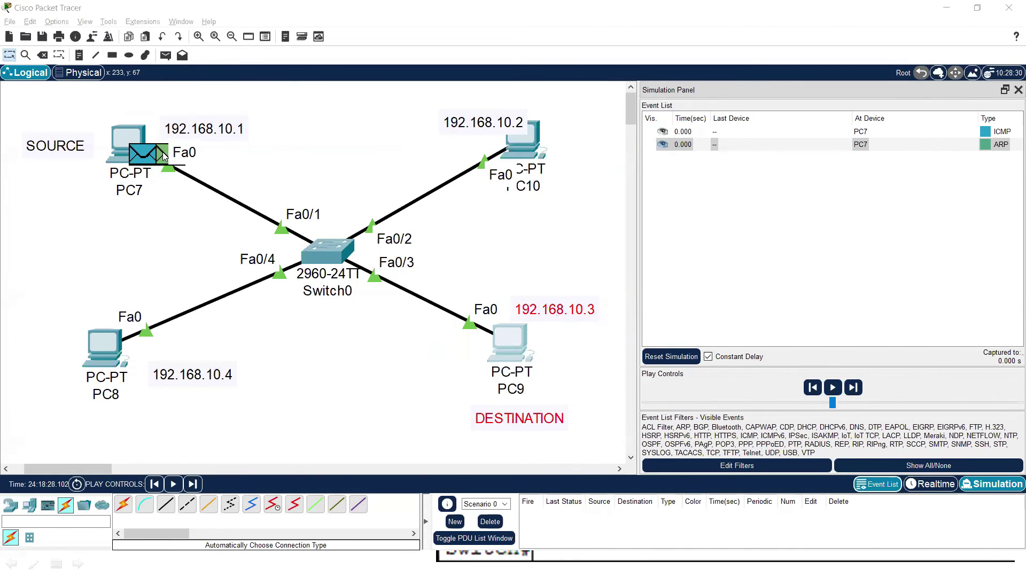
- Examine the source MAC, source IP, target MAC and target IP fields of PC7's outbound ARP request
click(146, 156)
click(438, 126)
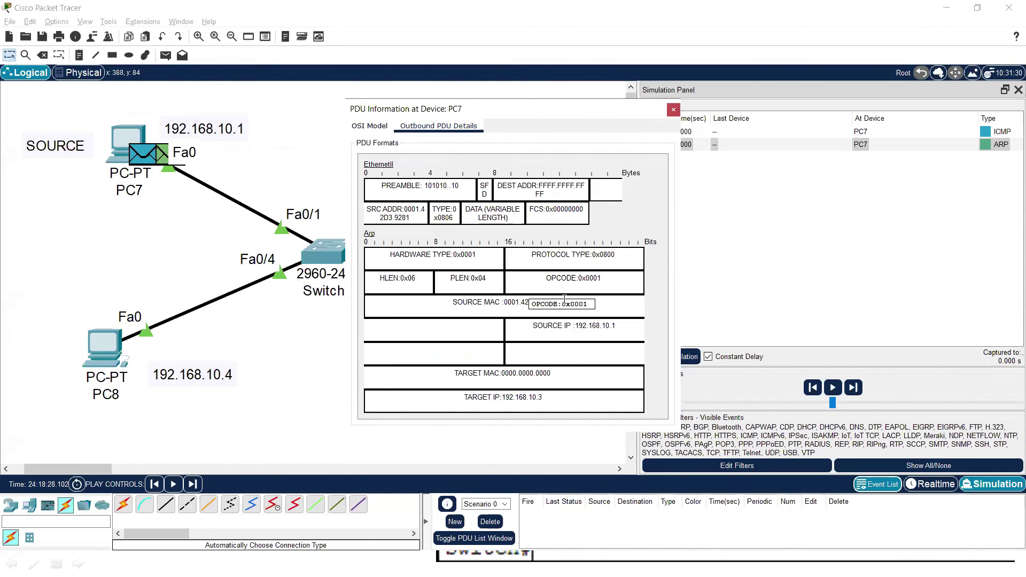
drag(566, 303, 431, 300)
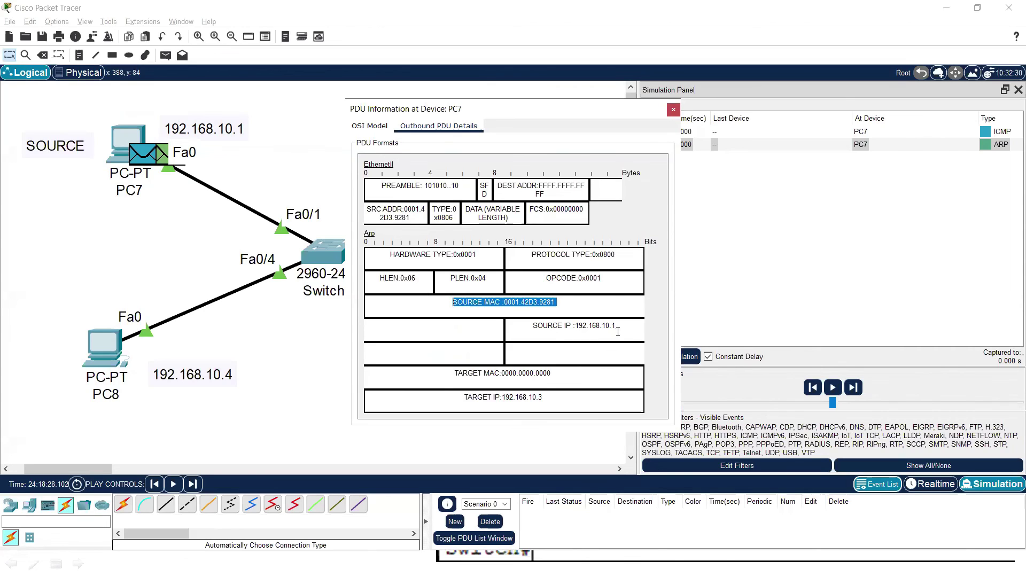
click(556, 376)
drag(537, 400, 455, 401)
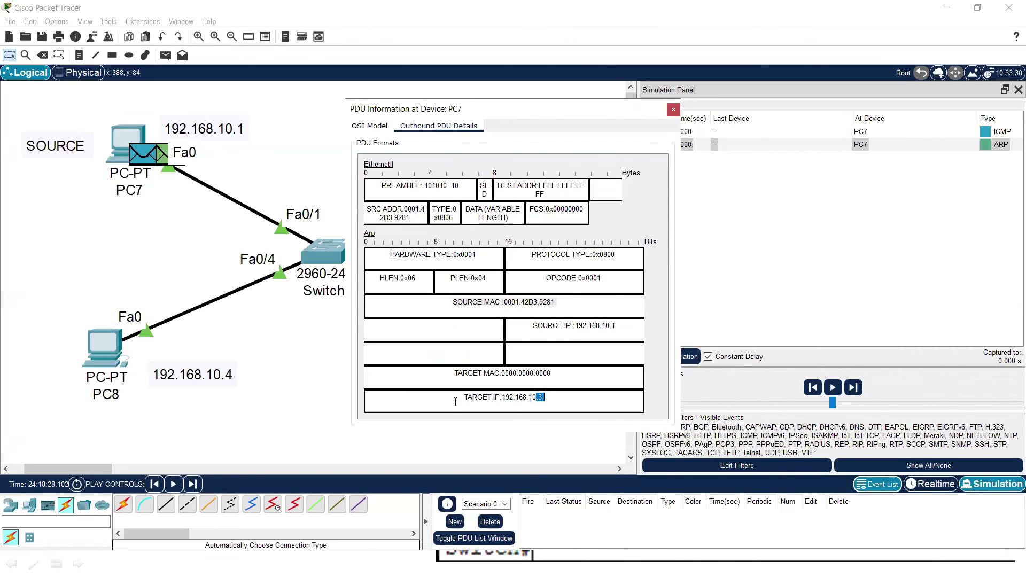
drag(545, 329, 641, 329)
click(544, 396)
triple_click(479, 398)
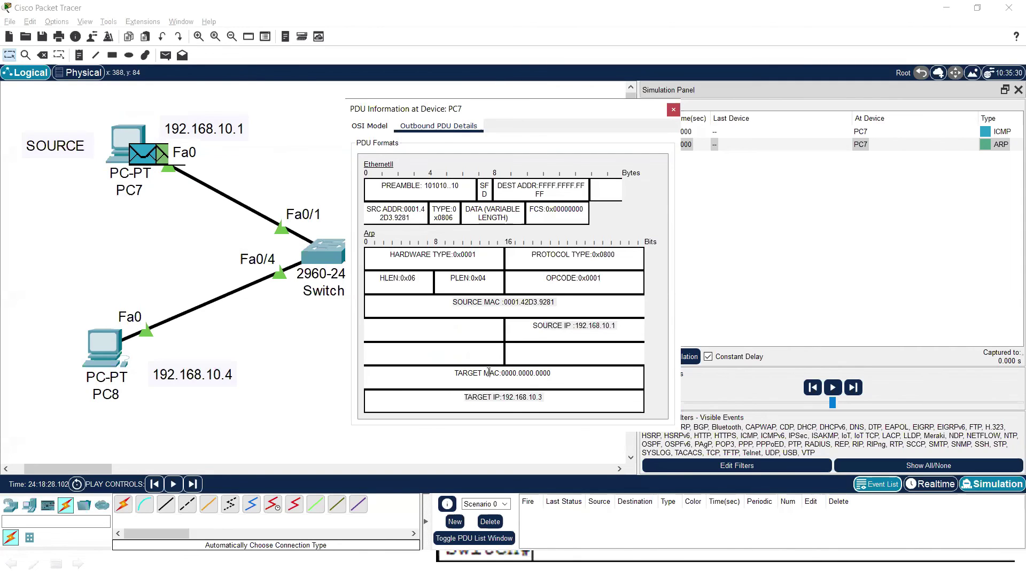
triple_click(487, 373)
click(672, 111)
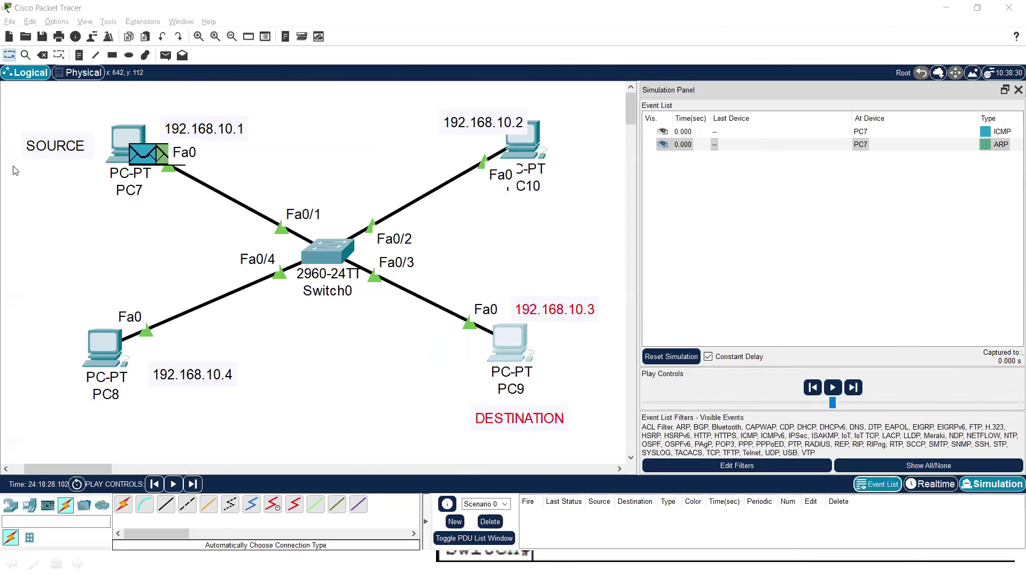
- Advance the simulation until the ARP request passes Switch0 and is flooded to PC10, PC9 and PC8
drag(1013, 138, 969, 154)
click(858, 389)
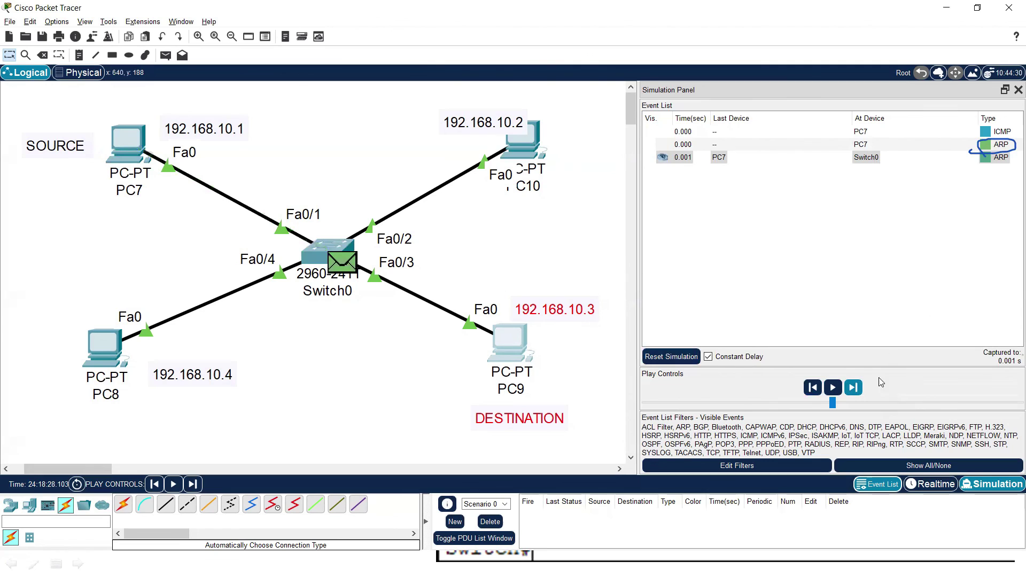
click(854, 388)
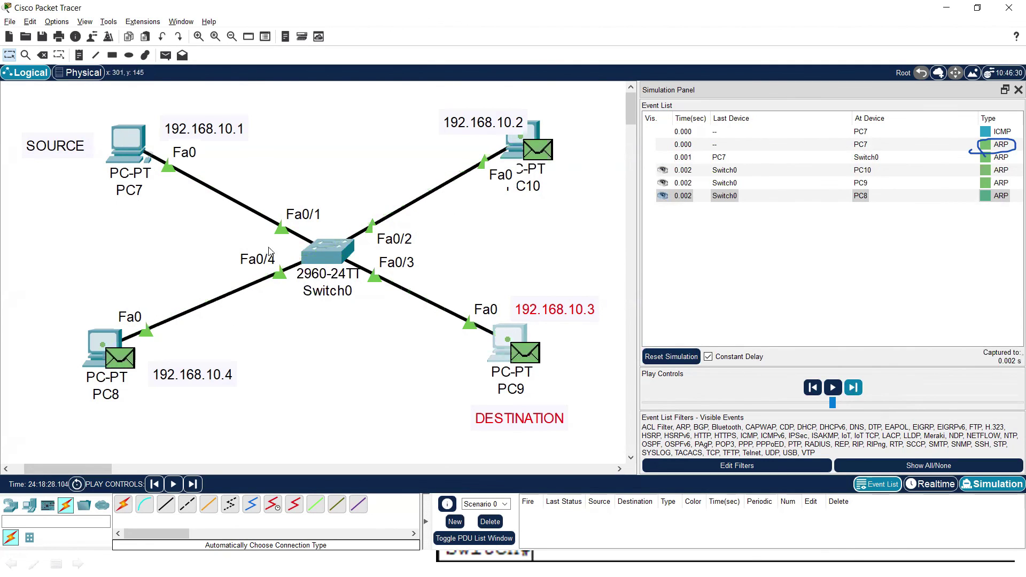
- Examine the source MAC and target MAC of the outbound ARP reply at PC9, and dismiss the PDU information
click(530, 357)
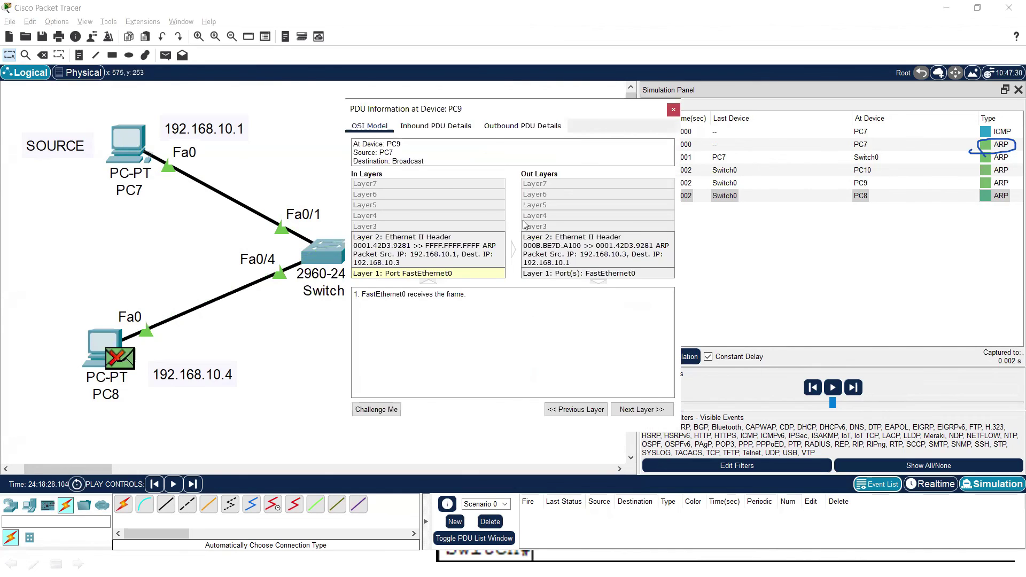
click(497, 127)
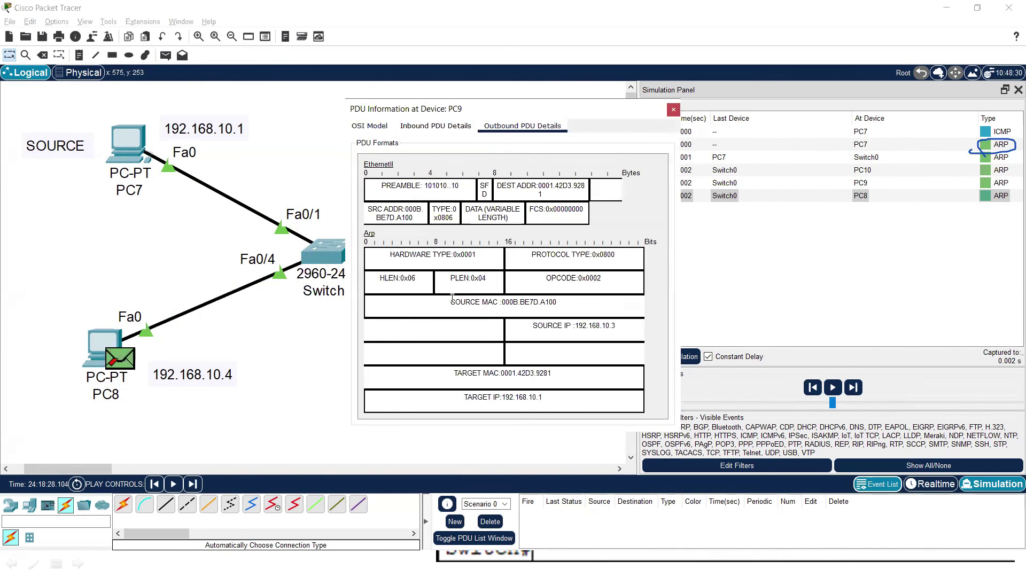
drag(452, 298, 569, 299)
drag(443, 371, 592, 369)
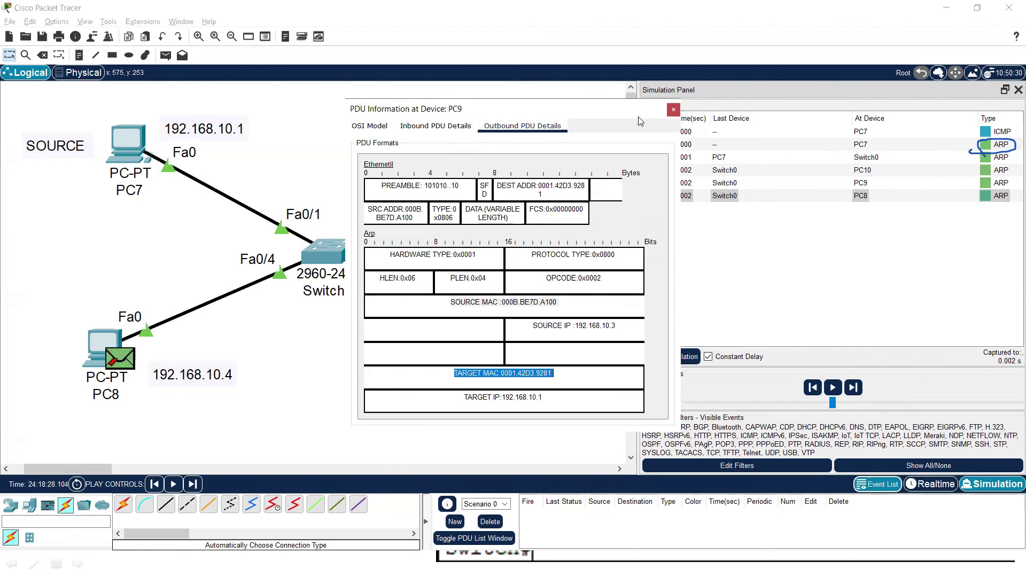
click(674, 109)
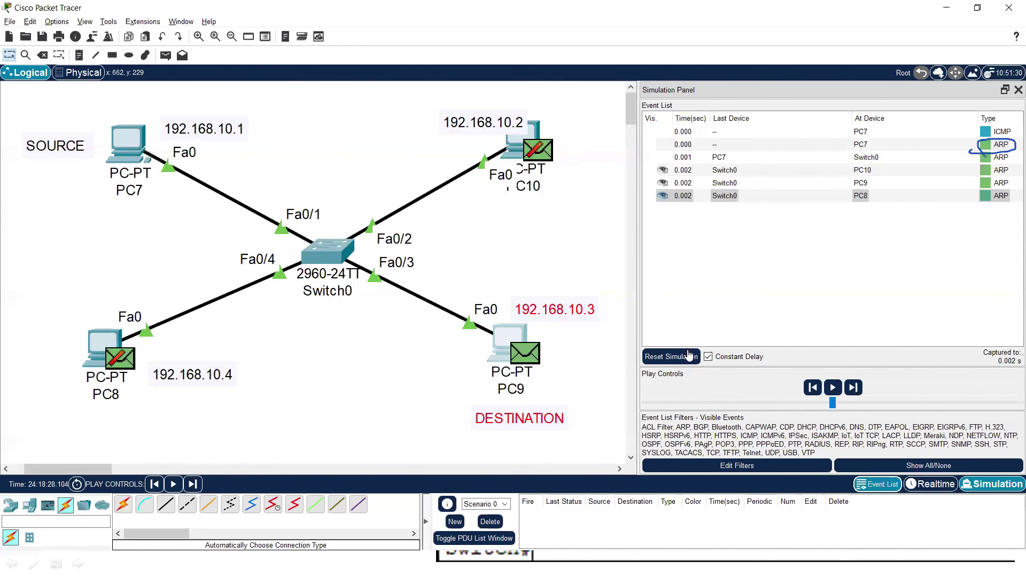
- Advance the simulation event by event through the ARP reply to PC7 and the first ICMP exchange between PC7 and PC9
click(853, 388)
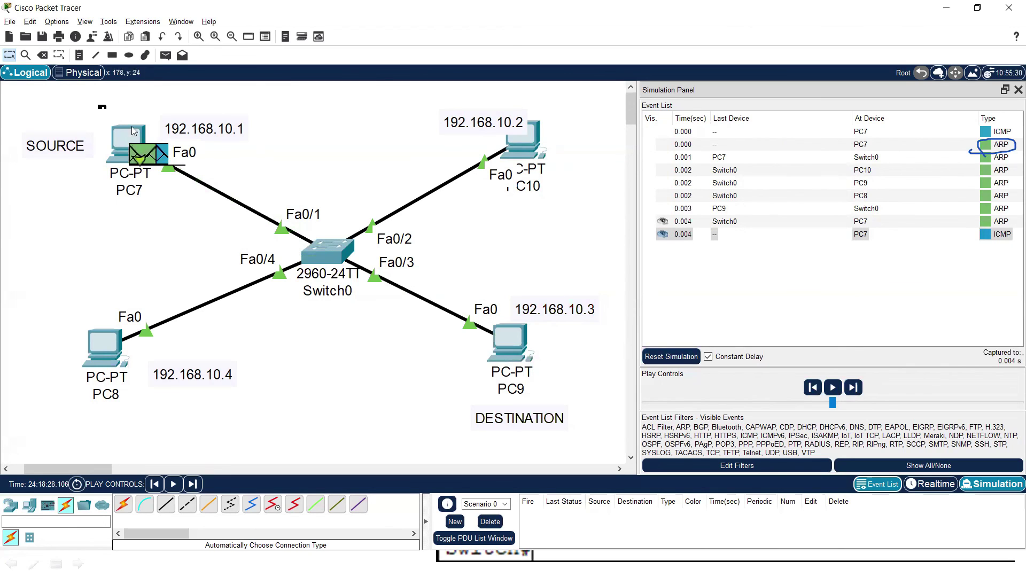
click(847, 390)
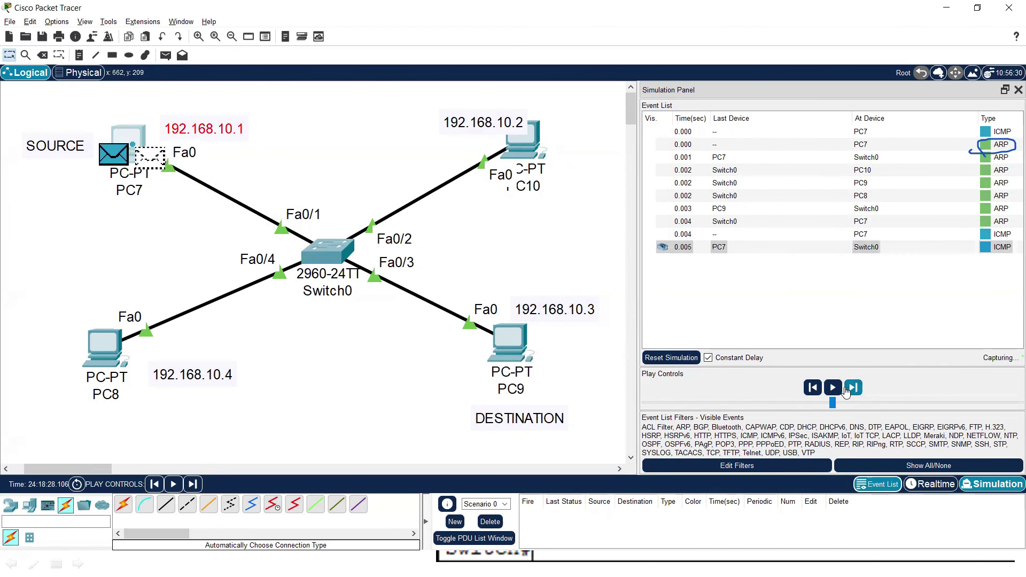
click(846, 390)
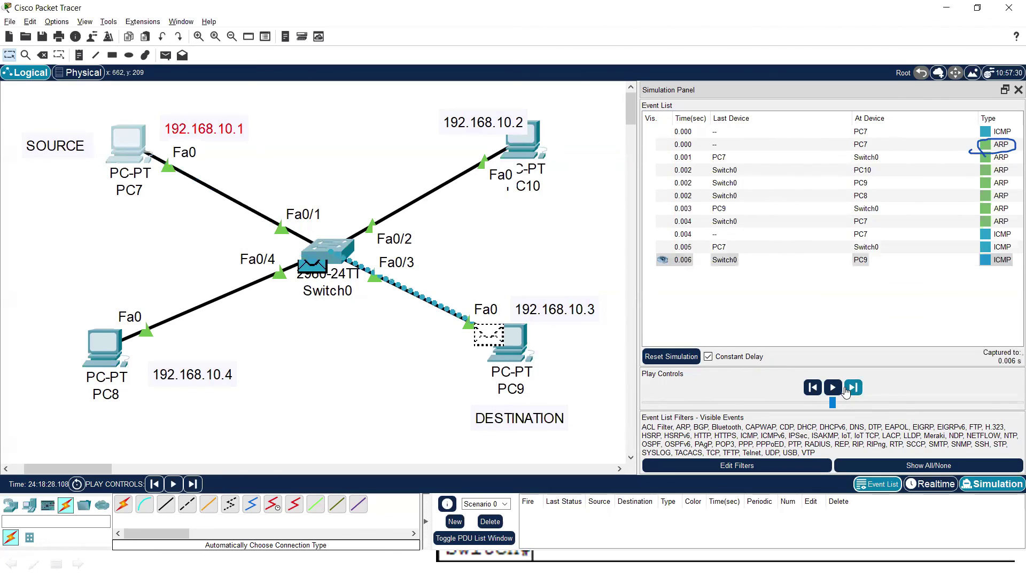
click(847, 390)
click(846, 390)
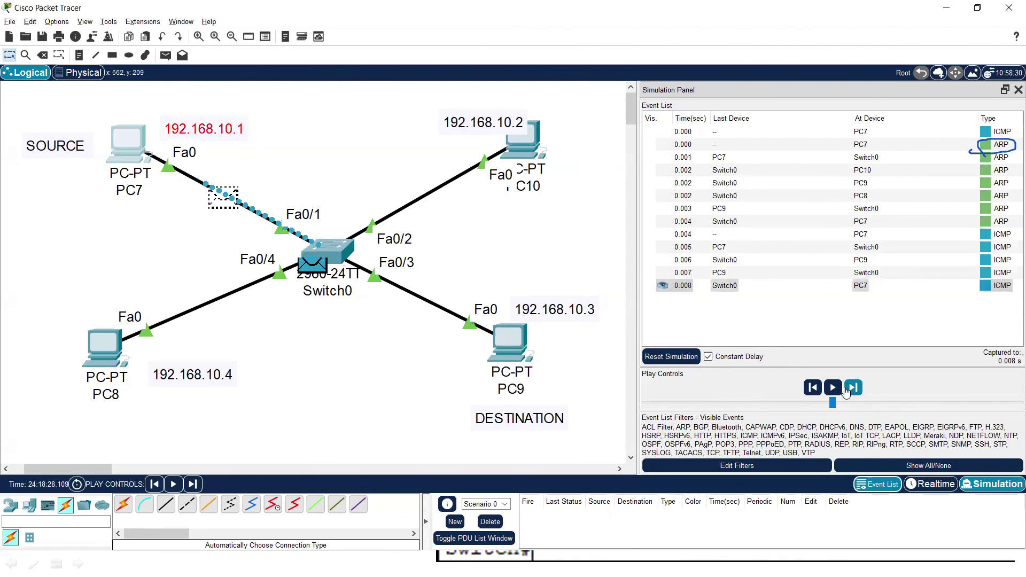
- Continue forwarding the simulation through the second ICMP exchange, the STP frames and the third ICMP reply arriving at PC7
click(847, 390)
click(846, 390)
click(848, 390)
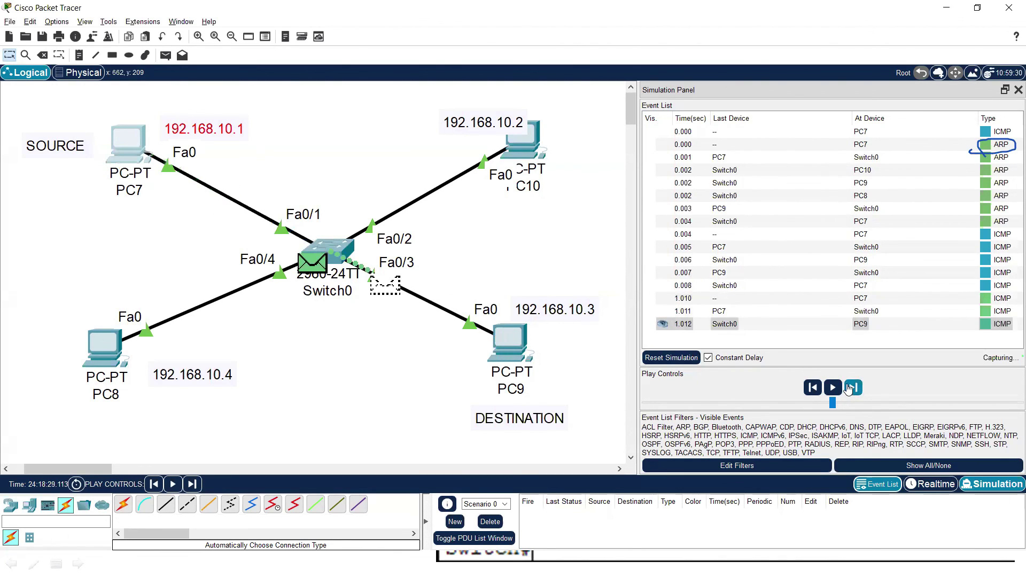
click(849, 389)
click(849, 388)
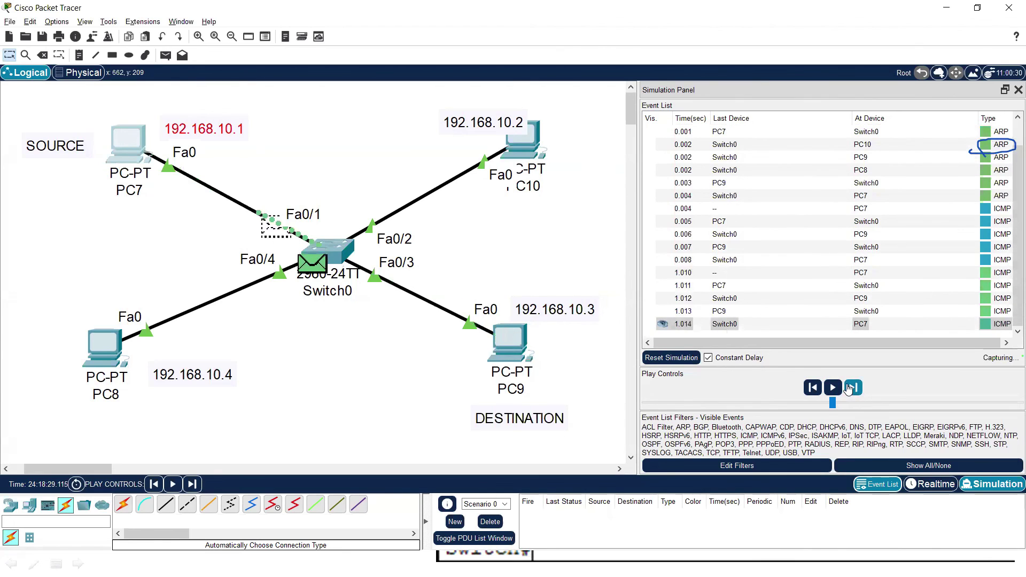
click(849, 389)
click(850, 389)
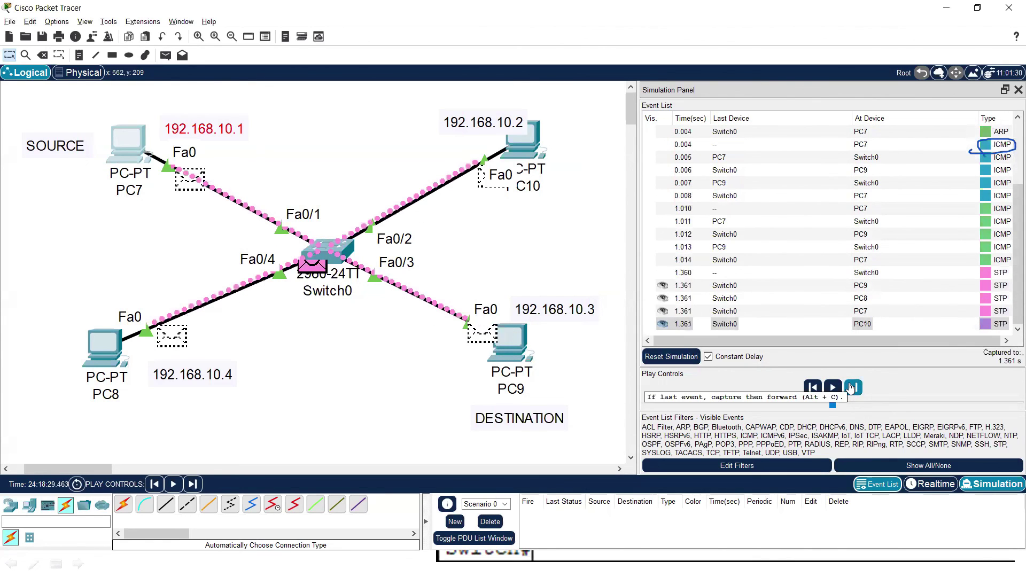
click(851, 388)
click(851, 388)
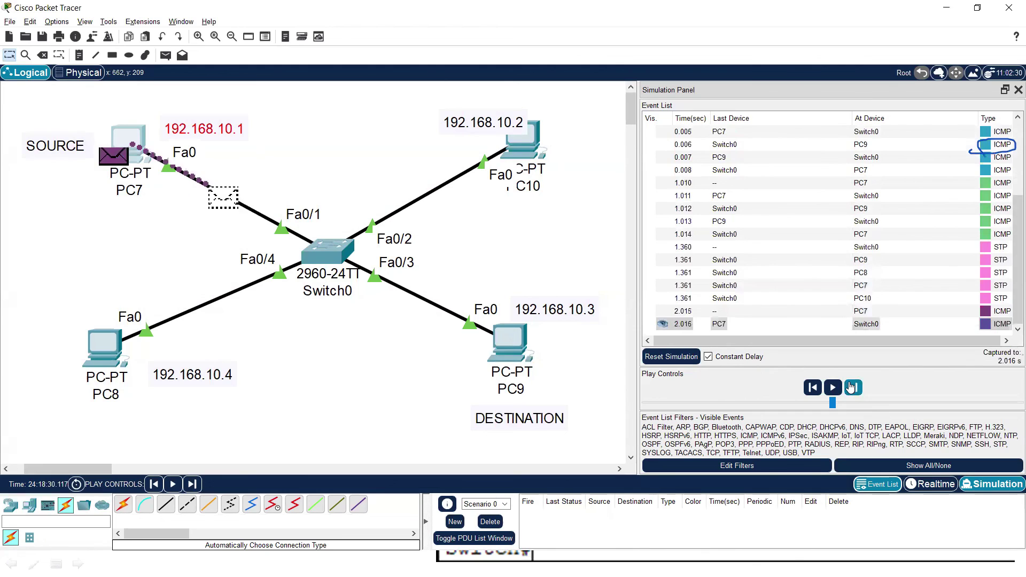
click(851, 387)
click(851, 387)
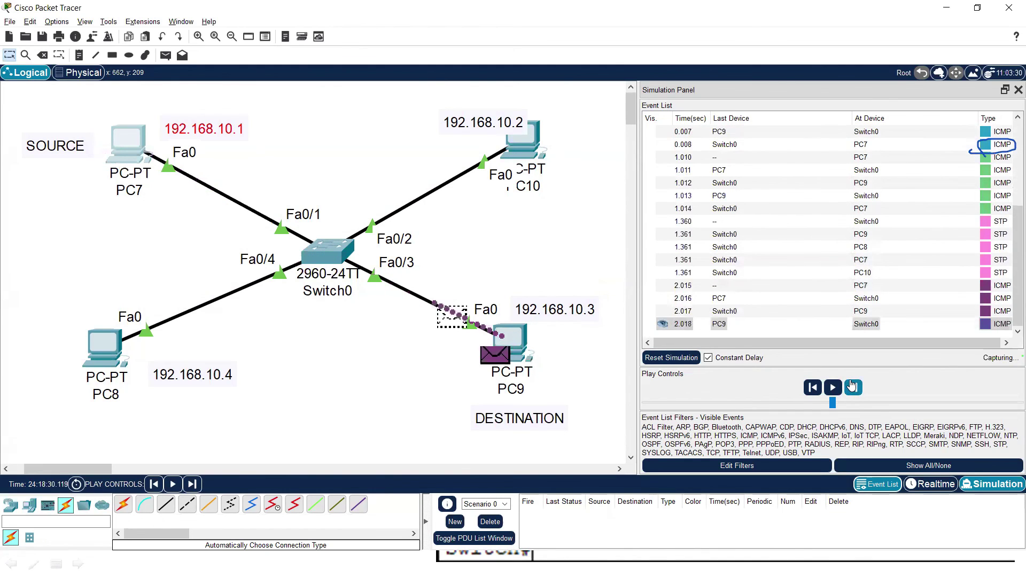
click(852, 386)
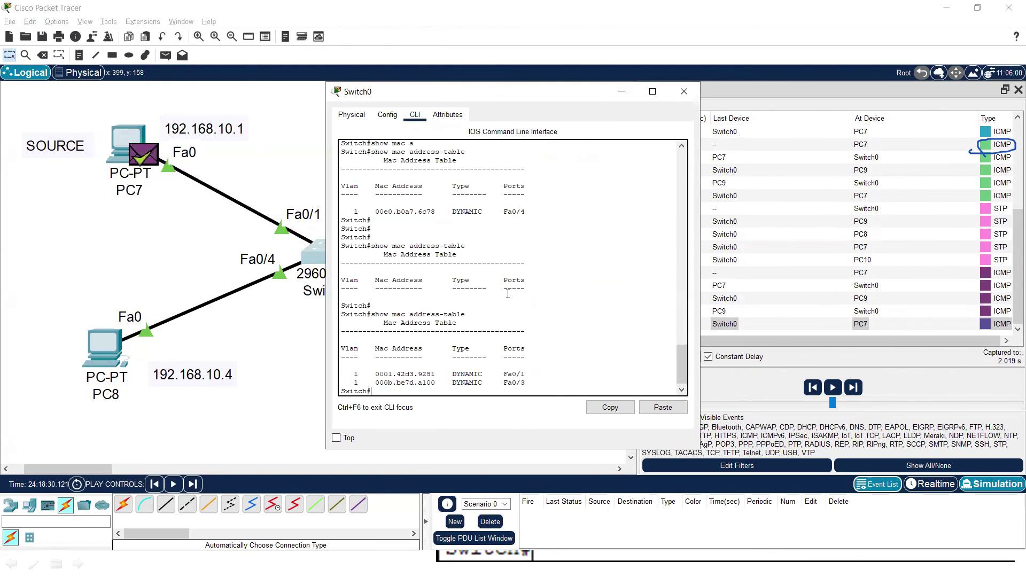
- Run show mac address-table in Switch0's CLI, examine the learned entries, and close the switch window
key(Up)
key(Return)
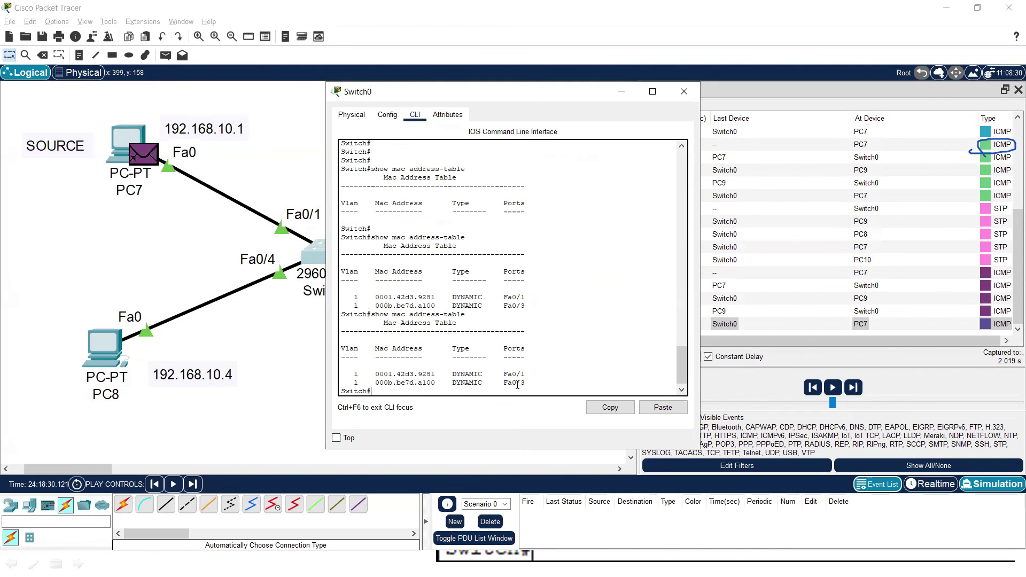
drag(483, 384, 341, 373)
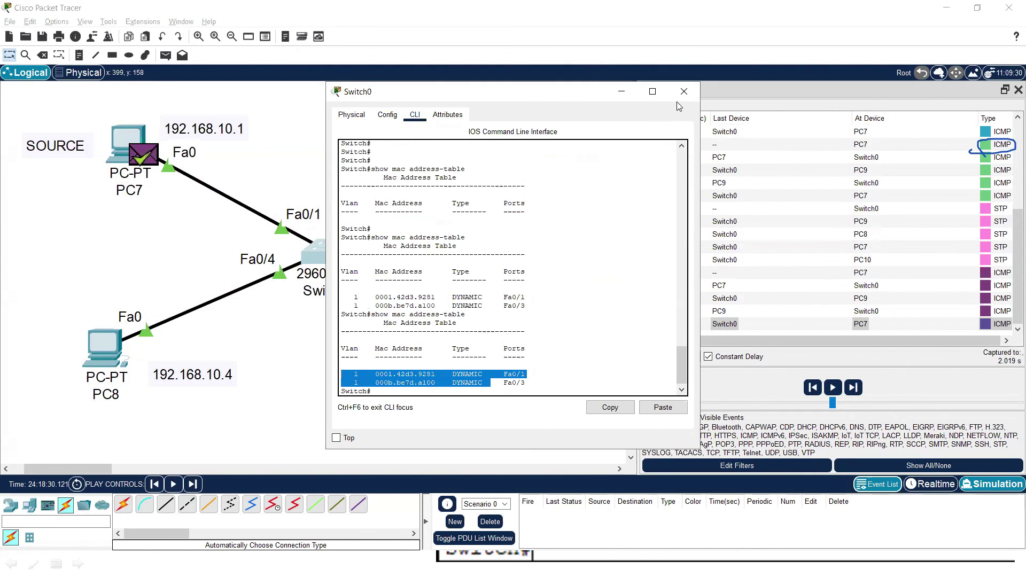
click(689, 91)
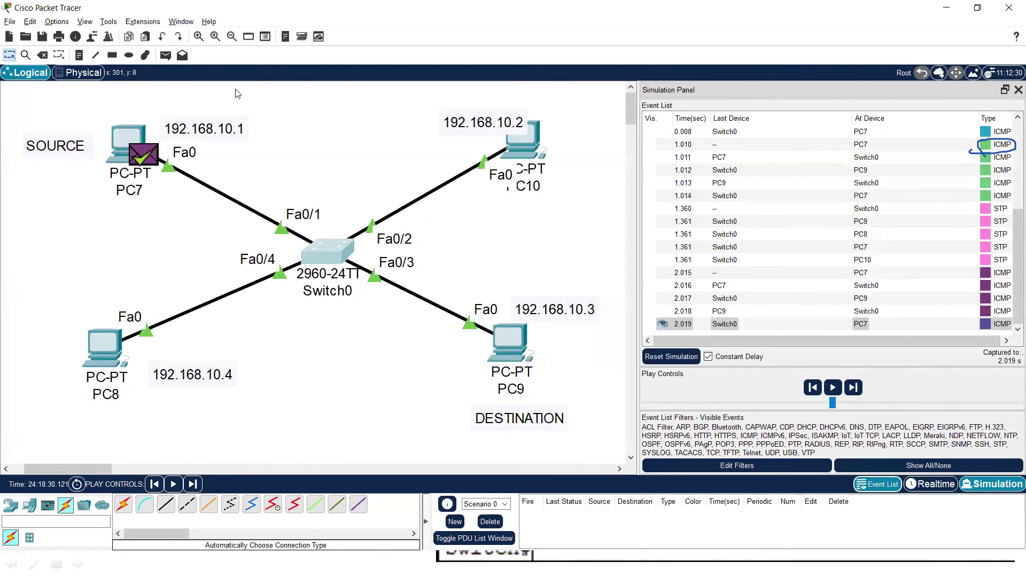
drag(293, 187, 384, 265)
drag(85, 108, 592, 394)
drag(67, 93, 554, 433)
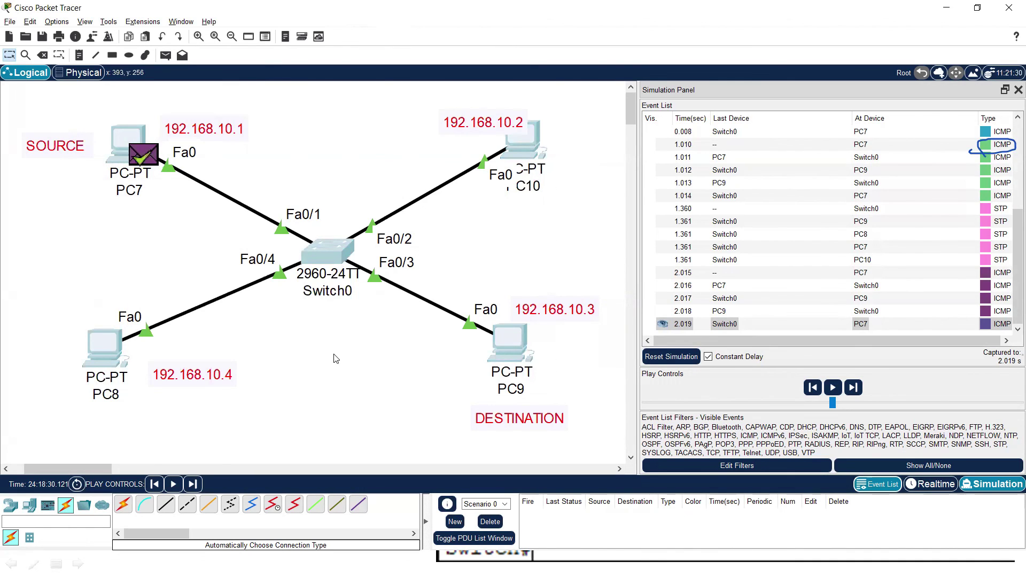